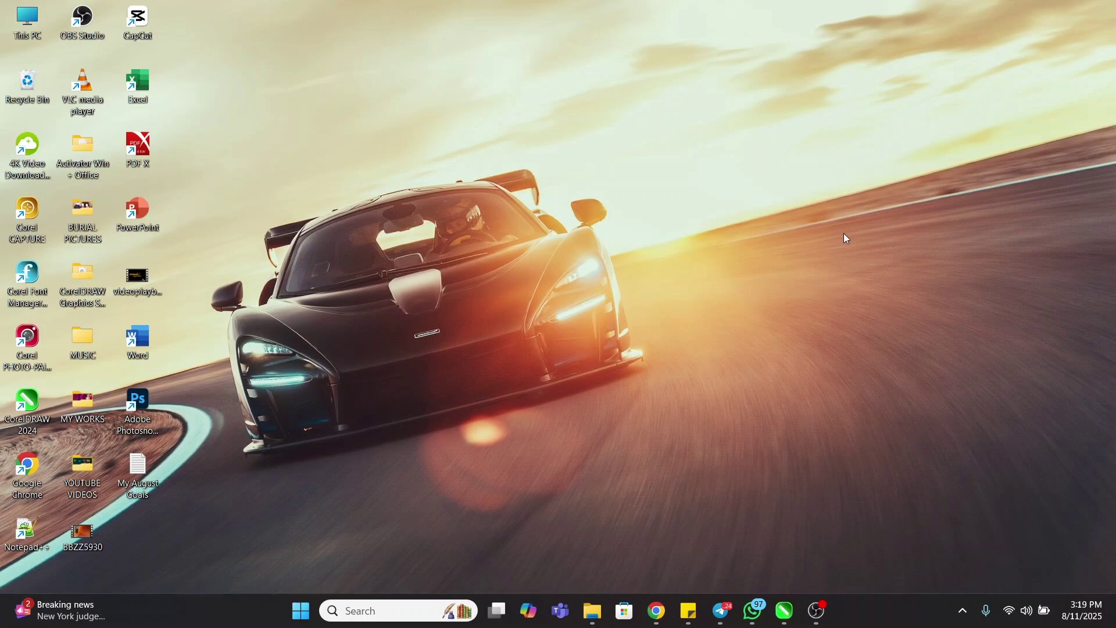
# Switch to CorelDRAW and import ChatGPT Image Aug 11, 2025, 02_29_29 PM copy onto the blank page, about 4.05 by 6.08 inches
pyautogui.click(786, 607)
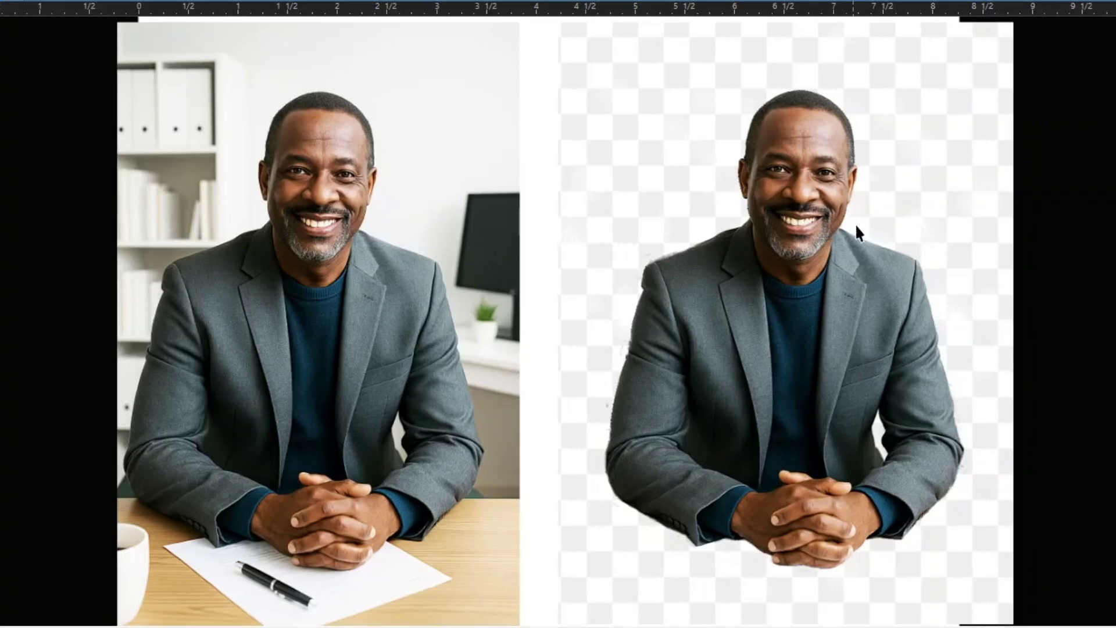
pyautogui.click(840, 221)
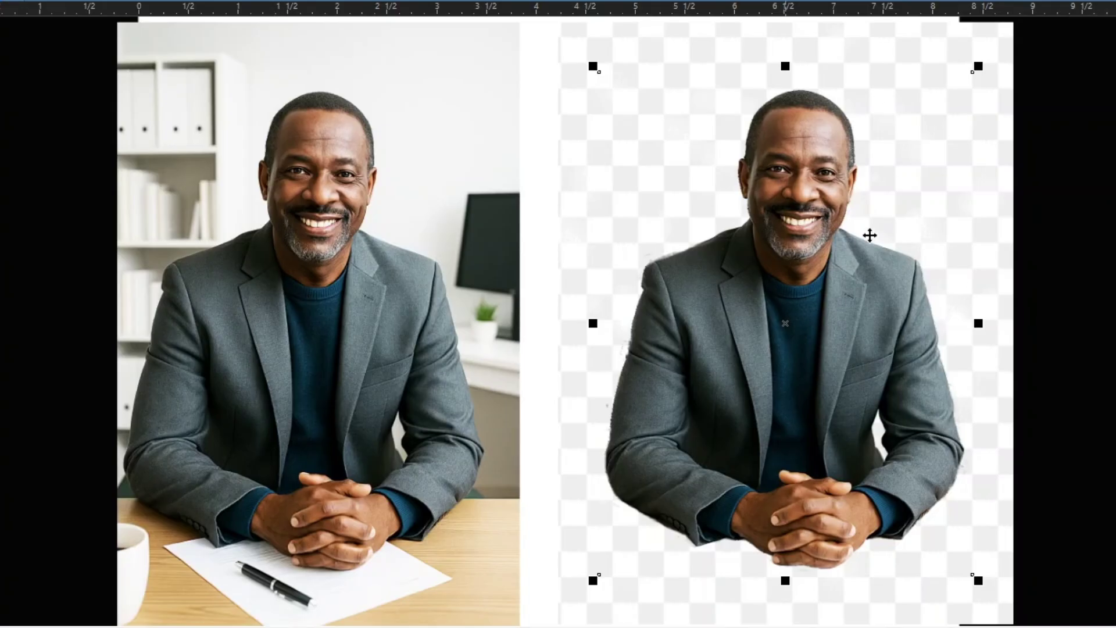
pyautogui.rightClick(444, 166)
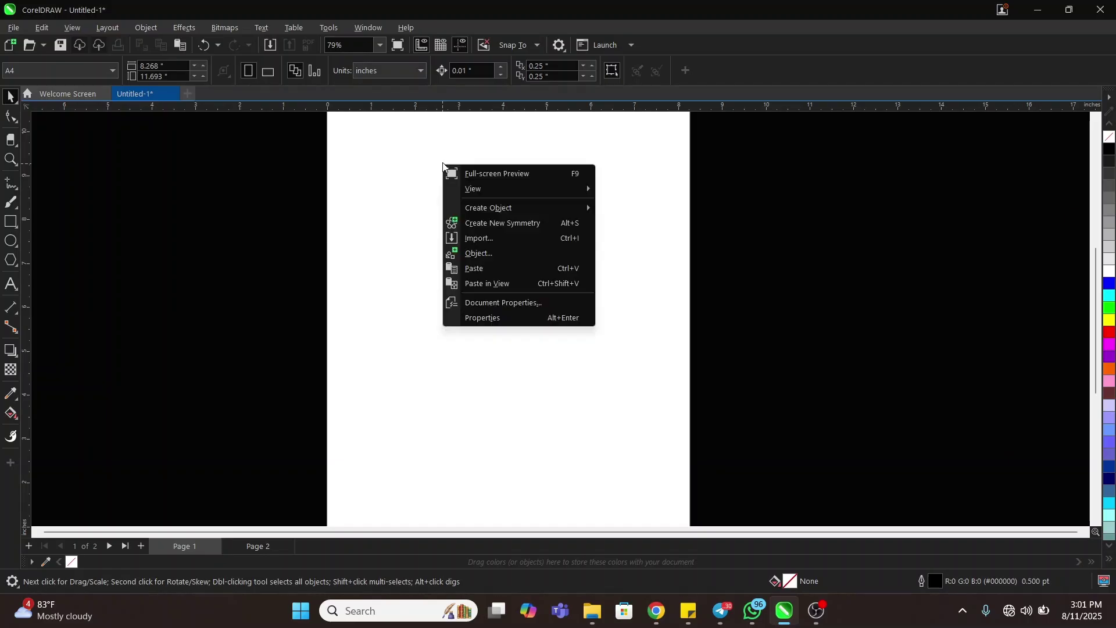
pyautogui.click(490, 239)
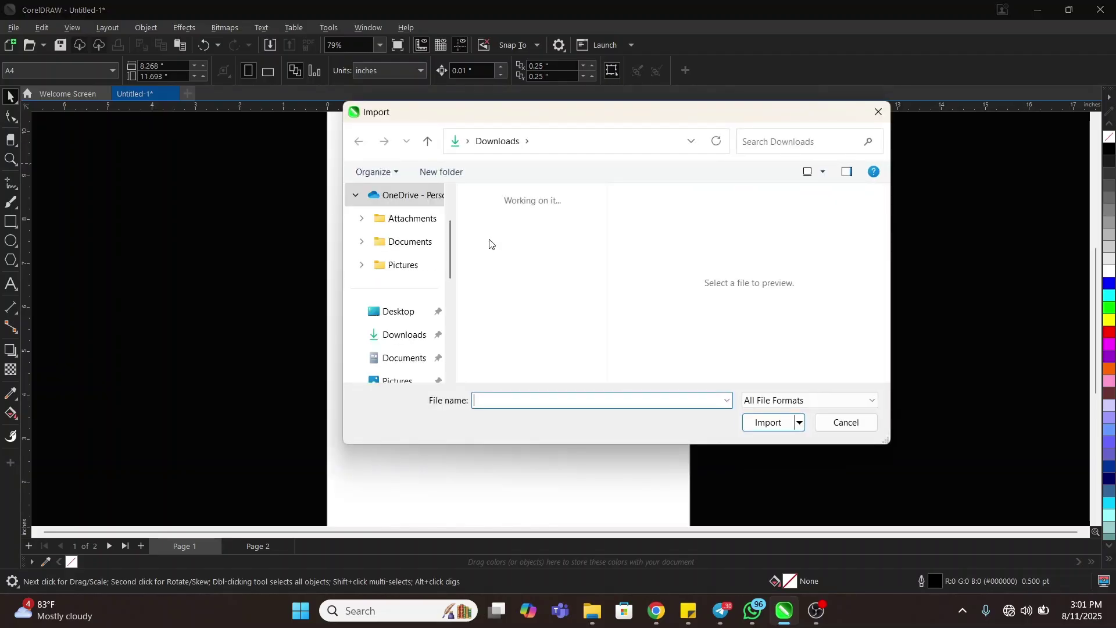
pyautogui.doubleClick(512, 244)
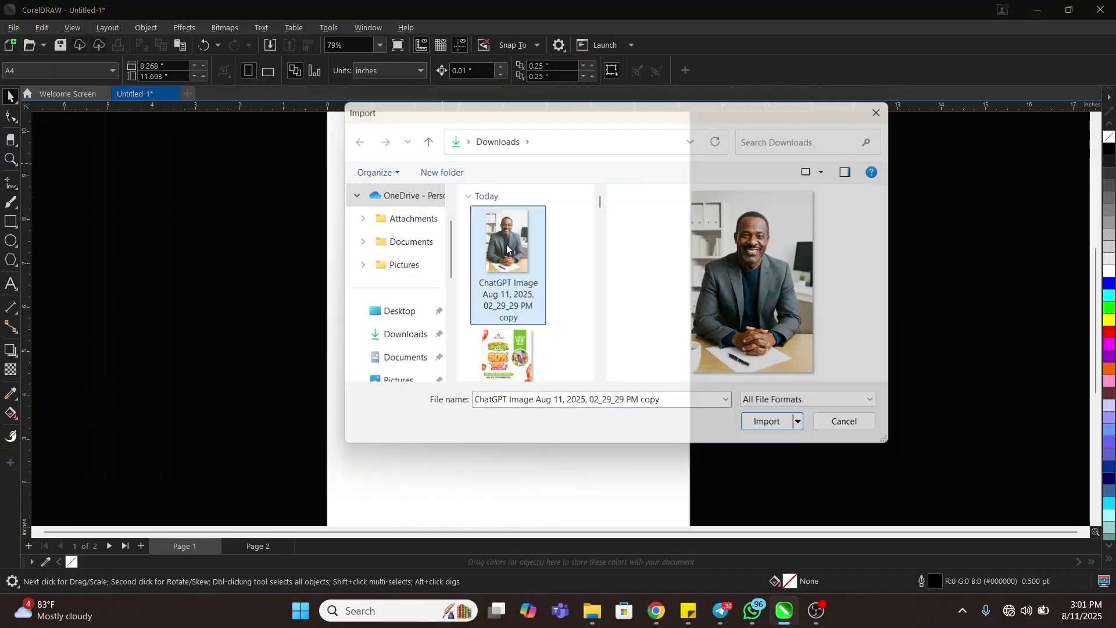
pyautogui.moveTo(406, 197); pyautogui.dragTo(660, 468)
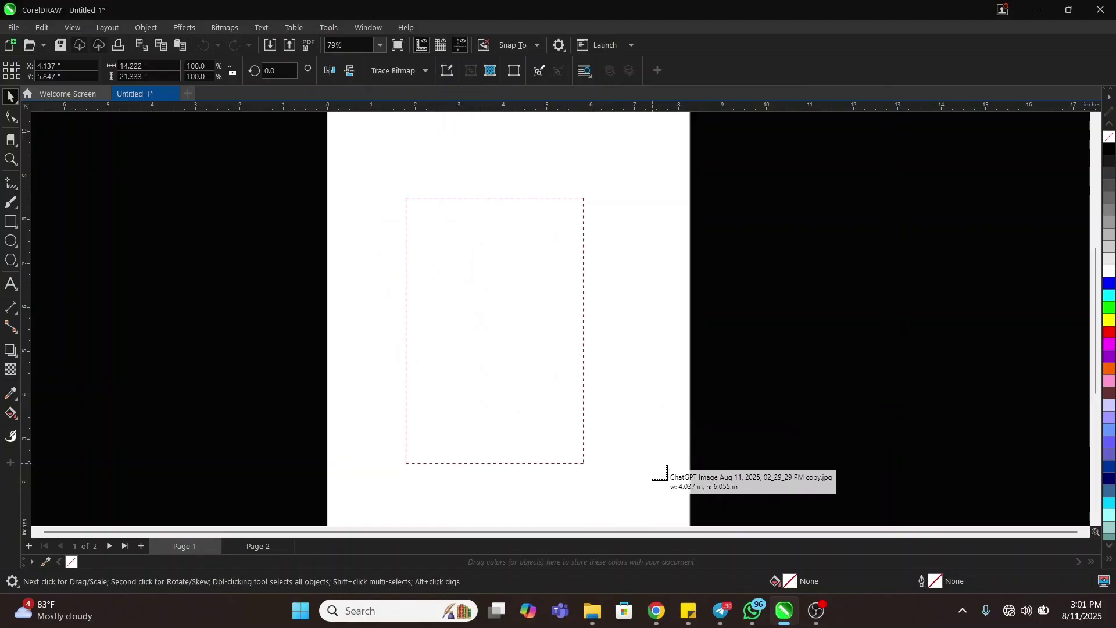
# Move the imported photo on the page so its centre sits at about X 4.12 and Y 5.02 inches
pyautogui.scroll(3, 466, 333)
pyautogui.scroll(-2, 466, 329)
pyautogui.moveTo(537, 273); pyautogui.dragTo(552, 298)
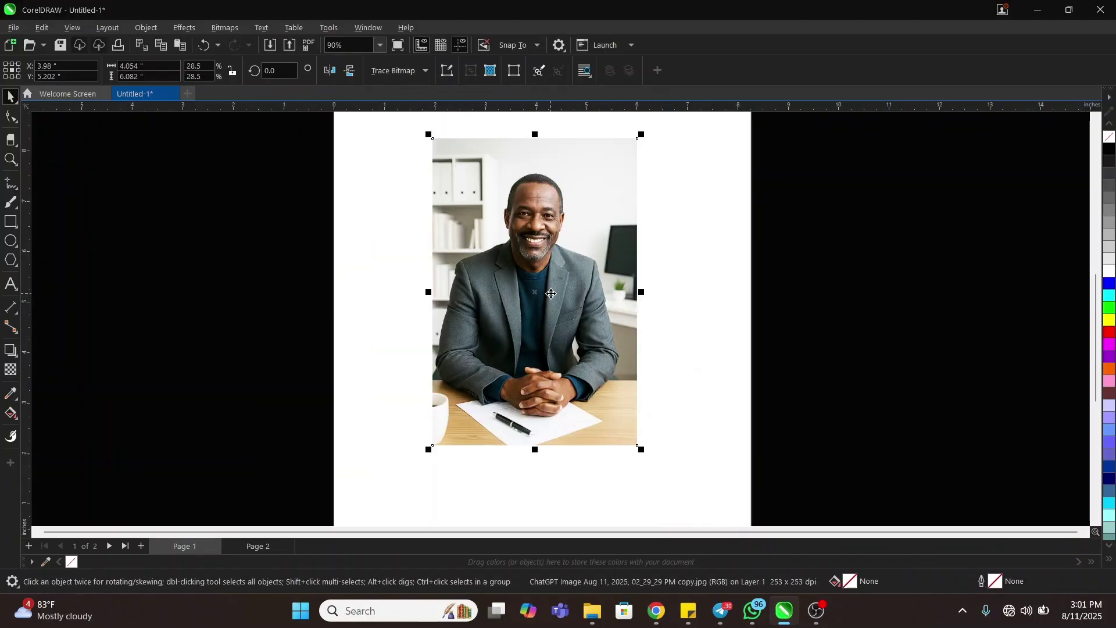
pyautogui.scroll(2, 551, 294)
pyautogui.scroll(-1, 551, 292)
pyautogui.scroll(1, 548, 216)
pyautogui.moveTo(548, 216); pyautogui.dragTo(558, 228)
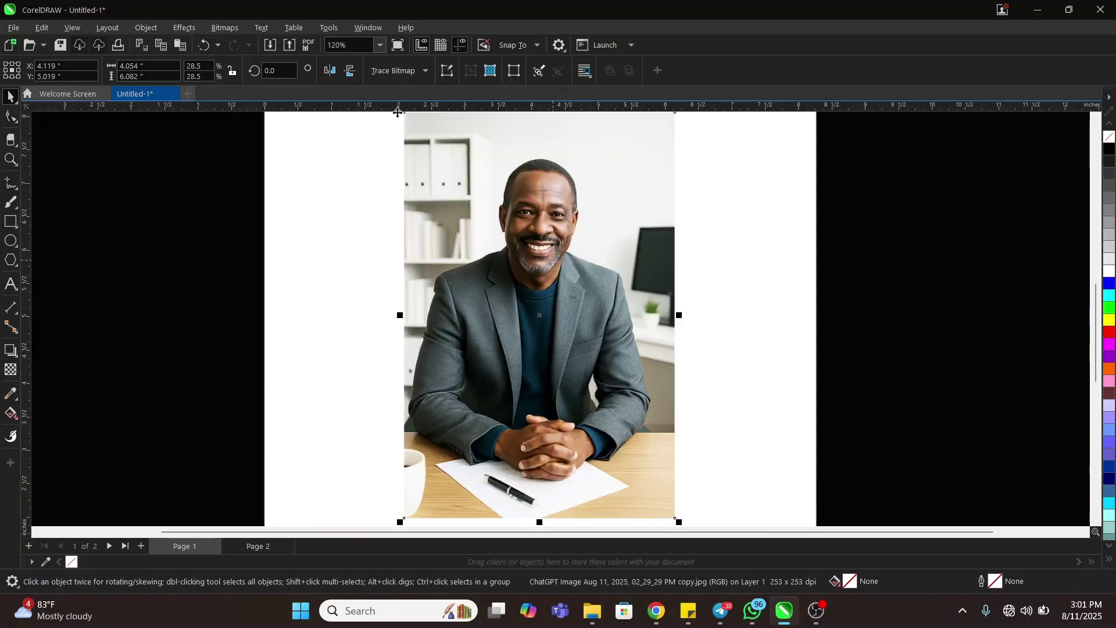
# Open the selected photo for bitmap editing in Corel PHOTO-PAINT
pyautogui.click(219, 30)
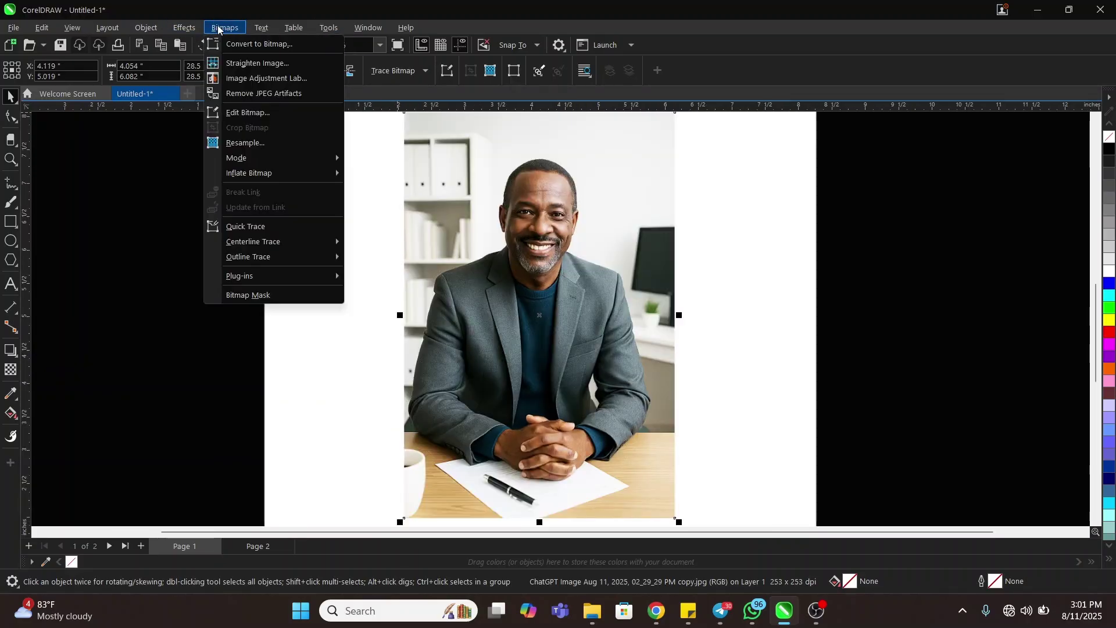
pyautogui.click(253, 115)
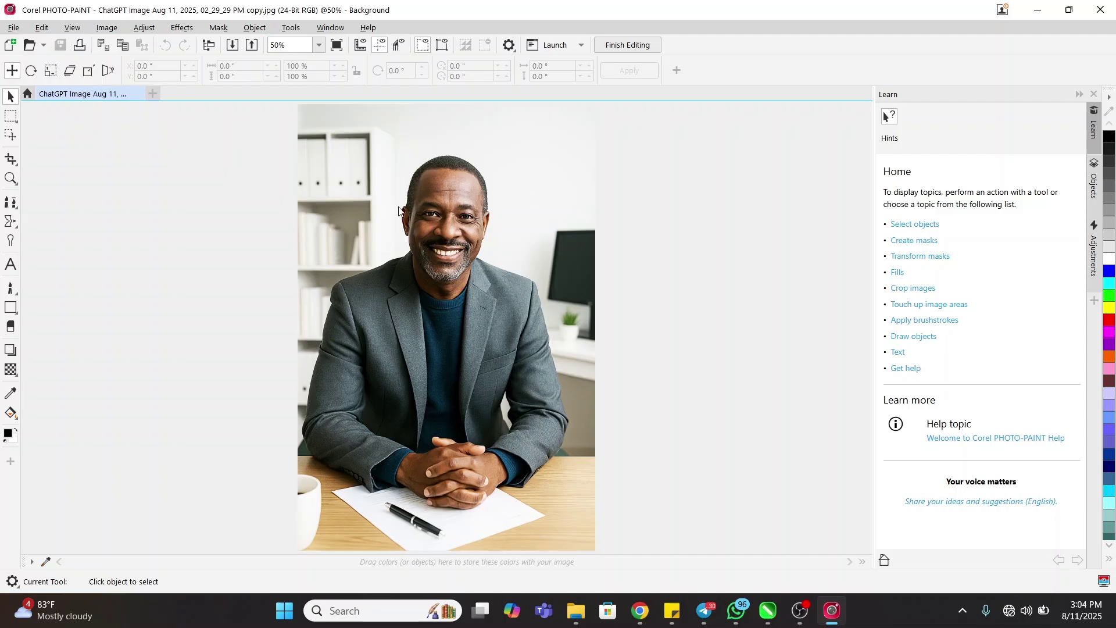
pyautogui.scroll(2, 448, 165)
pyautogui.scroll(-4, 547, 165)
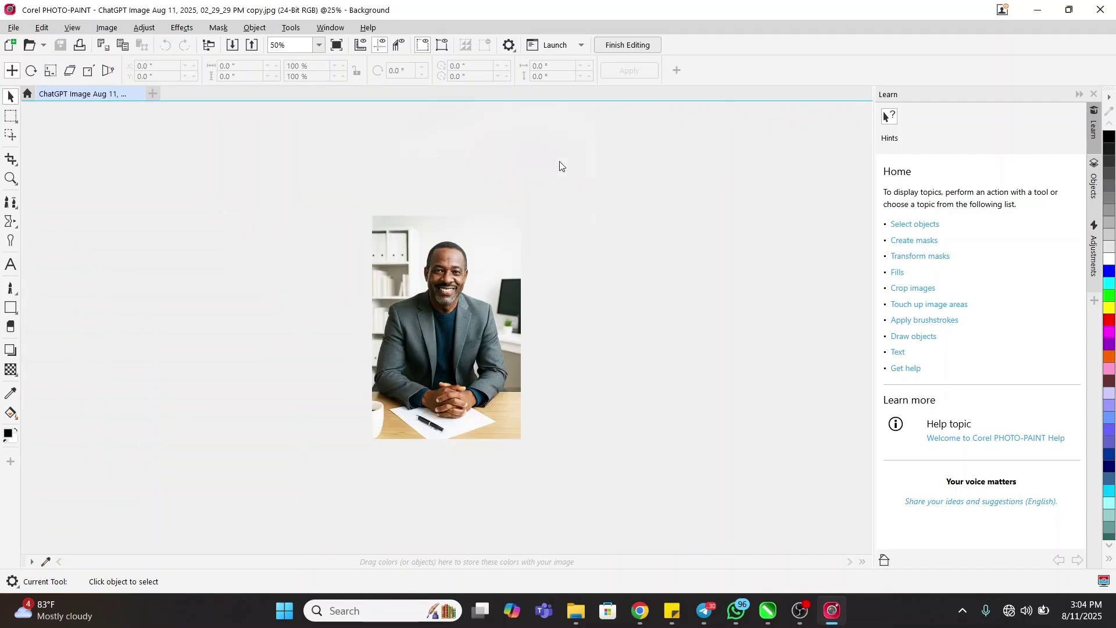
pyautogui.scroll(2, 429, 284)
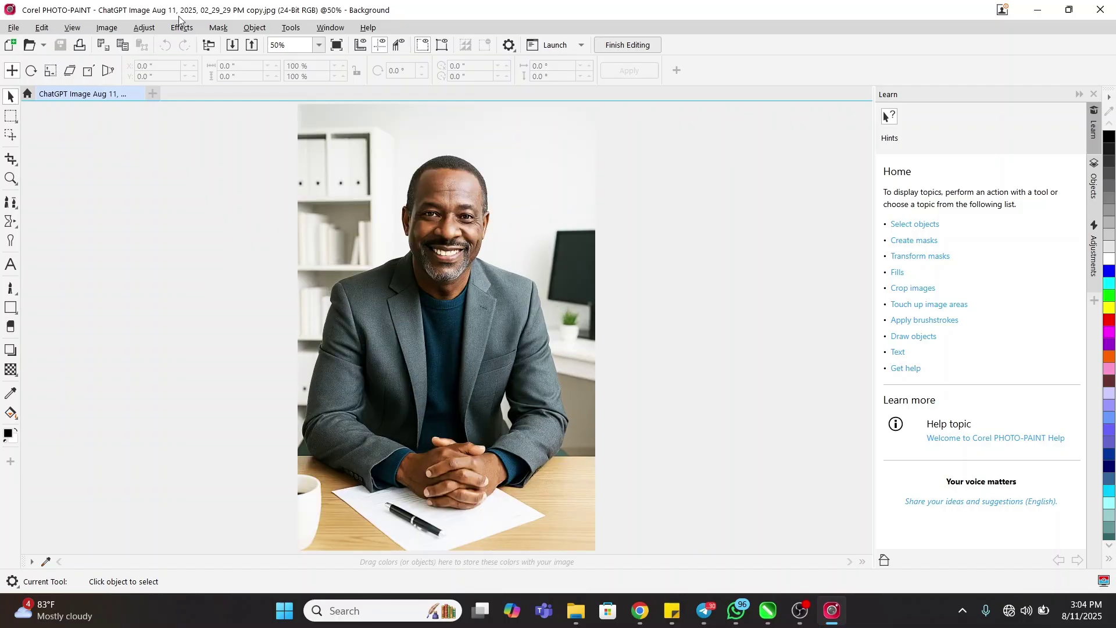
# Open the Cutout Lab for the photo and set the Highlighter nib size to 16
pyautogui.click(107, 27)
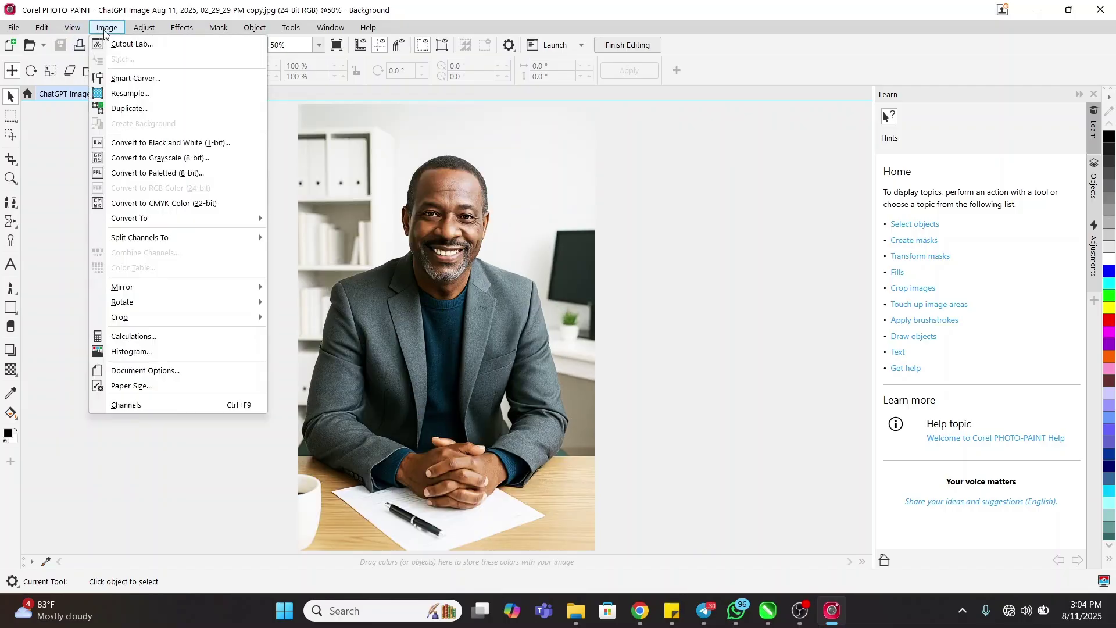
pyautogui.click(145, 45)
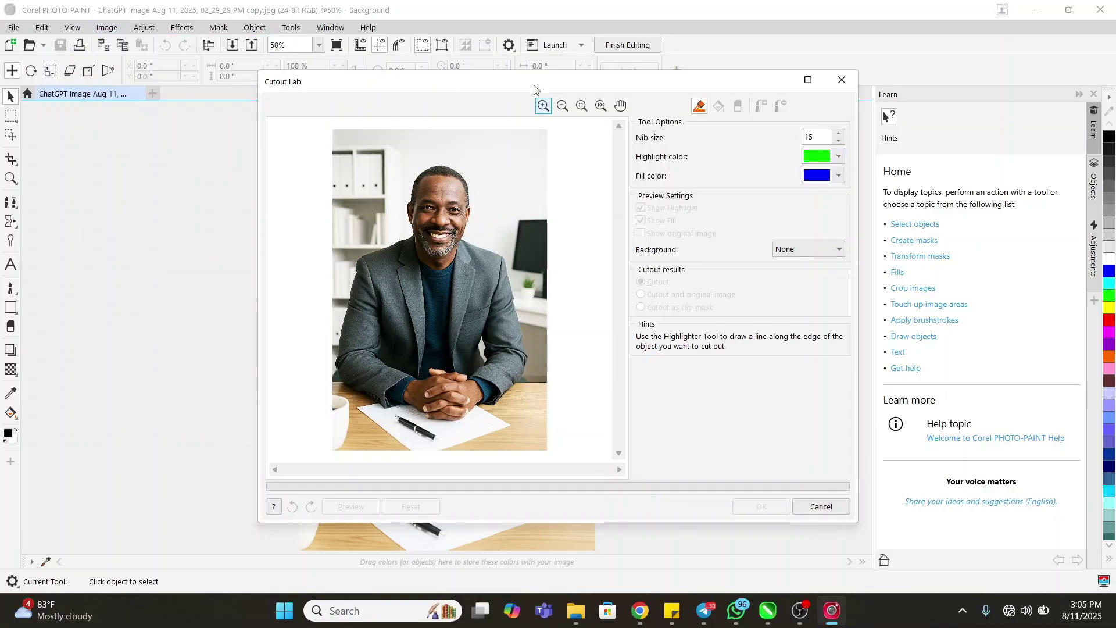
pyautogui.moveTo(535, 89); pyautogui.dragTo(499, 90)
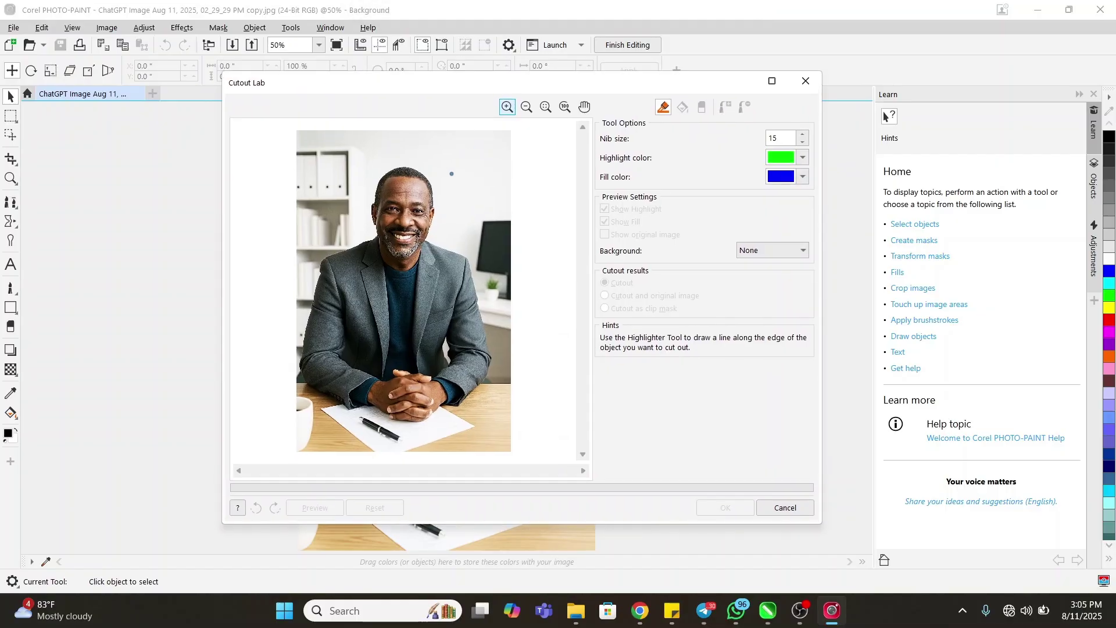
pyautogui.click(664, 107)
pyautogui.scroll(3, 296, 269)
pyautogui.scroll(-1, 410, 306)
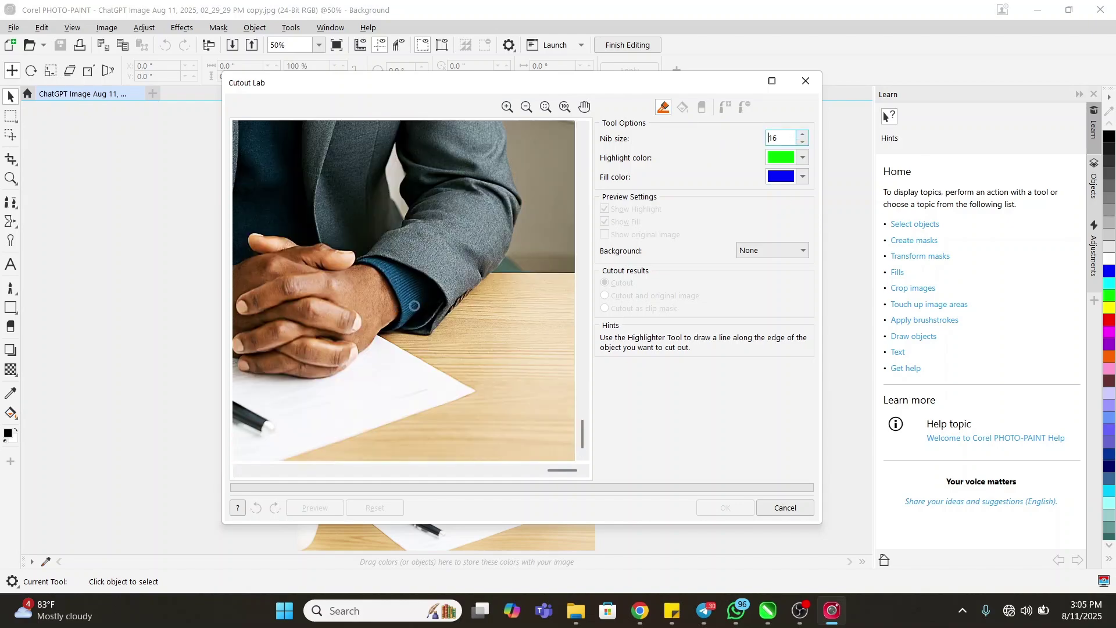
# Highlight the outer edge of the jacket sleeve on the photo's left side, from the elbow up towards the shoulder
pyautogui.moveTo(571, 470); pyautogui.dragTo(267, 439)
pyautogui.moveTo(583, 431); pyautogui.dragTo(560, 342)
pyautogui.moveTo(263, 474); pyautogui.dragTo(240, 466)
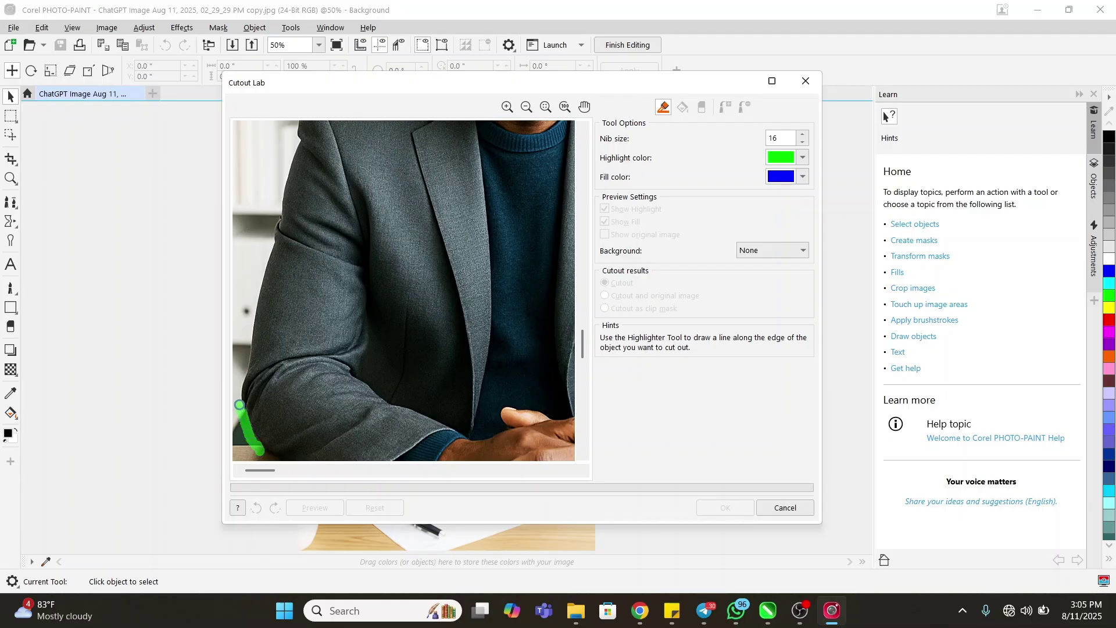
pyautogui.moveTo(245, 373)
pyautogui.mouseDown()
pyautogui.moveTo(250, 307)
pyautogui.moveTo(298, 125)
pyautogui.mouseUp()
# Continue the highlight over the shoulder on the photo's left, around the head and onto the opposite shoulder
pyautogui.moveTo(582, 343); pyautogui.dragTo(583, 227)
pyautogui.moveTo(295, 347)
pyautogui.mouseDown()
pyautogui.moveTo(315, 315)
pyautogui.moveTo(441, 274)
pyautogui.moveTo(455, 251)
pyautogui.moveTo(440, 207)
pyautogui.moveTo(454, 124)
pyautogui.moveTo(460, 147)
pyautogui.moveTo(498, 131)
pyautogui.moveTo(506, 150)
pyautogui.moveTo(561, 151)
pyautogui.moveTo(566, 161)
pyautogui.moveTo(514, 166)
pyautogui.moveTo(532, 183)
pyautogui.moveTo(547, 236)
pyautogui.moveTo(547, 276)
pyautogui.moveTo(520, 354)
pyautogui.moveTo(569, 372)
pyautogui.moveTo(512, 385)
pyautogui.moveTo(548, 404)
pyautogui.moveTo(568, 458)
pyautogui.mouseUp()
pyautogui.moveTo(463, 472); pyautogui.dragTo(517, 473)
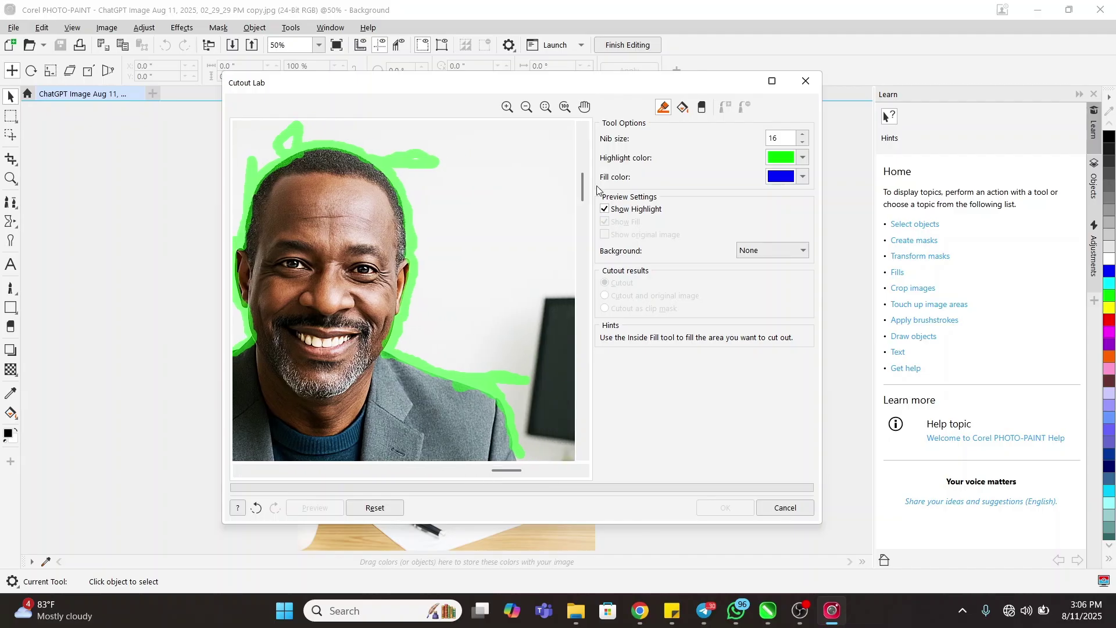
# Highlight the sleeve edge on the photo's right side, down past the elbow and cuff to the clasped hands
pyautogui.moveTo(583, 187)
pyautogui.mouseDown()
pyautogui.moveTo(582, 224)
pyautogui.moveTo(606, 314)
pyautogui.mouseUp()
pyautogui.moveTo(521, 215); pyautogui.dragTo(567, 441)
pyautogui.moveTo(583, 313); pyautogui.dragTo(583, 389)
pyautogui.moveTo(565, 289)
pyautogui.mouseDown()
pyautogui.moveTo(537, 363)
pyautogui.moveTo(477, 420)
pyautogui.moveTo(496, 397)
pyautogui.moveTo(475, 418)
pyautogui.moveTo(434, 423)
pyautogui.moveTo(391, 451)
pyautogui.mouseUp()
pyautogui.scroll(-3, 384, 430)
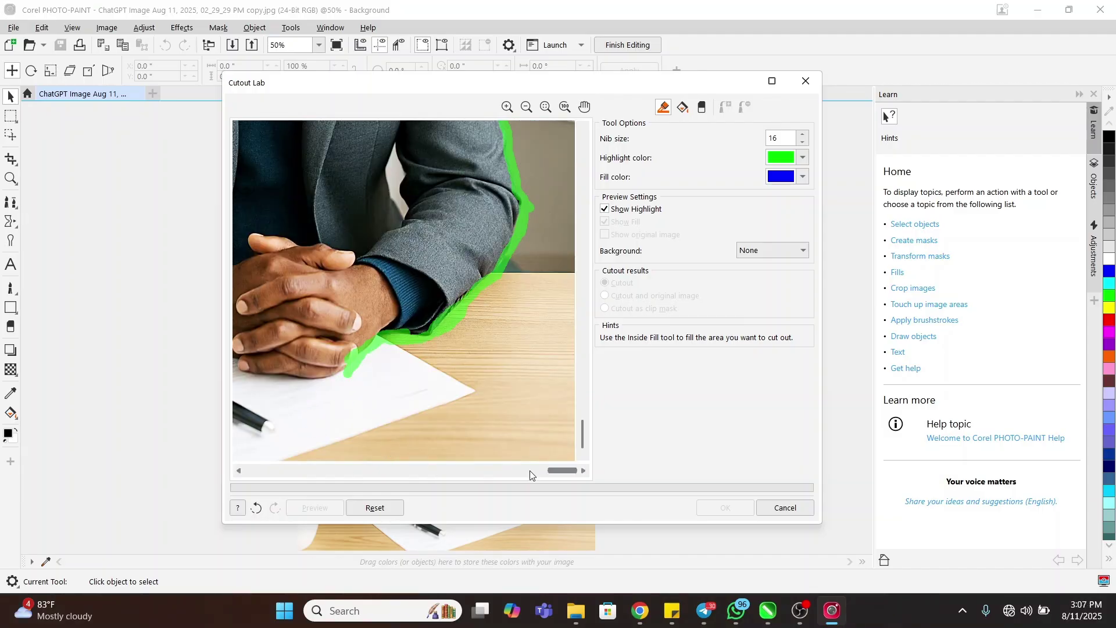
# Close the outline by highlighting below the clasped hands and along the underside of the forearm on the photo's left
pyautogui.moveTo(555, 470); pyautogui.dragTo(432, 470)
pyautogui.moveTo(459, 368)
pyautogui.mouseDown()
pyautogui.moveTo(419, 383)
pyautogui.moveTo(341, 366)
pyautogui.moveTo(297, 332)
pyautogui.moveTo(257, 334)
pyautogui.mouseUp()
pyautogui.moveTo(432, 470); pyautogui.dragTo(207, 454)
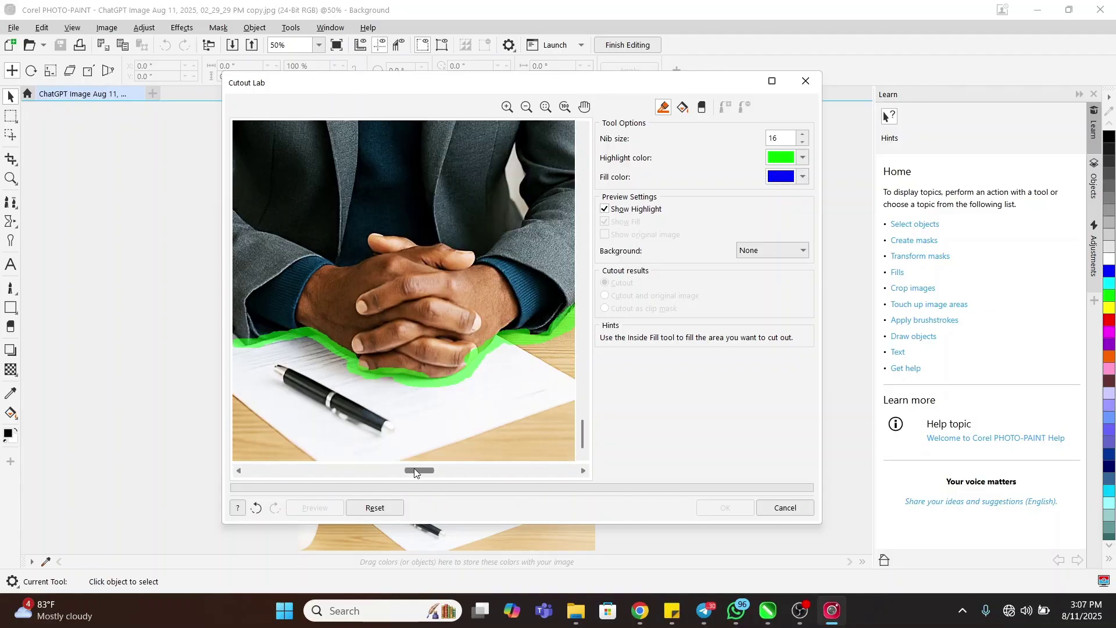
pyautogui.moveTo(372, 341); pyautogui.dragTo(260, 280)
pyautogui.scroll(-3, 455, 323)
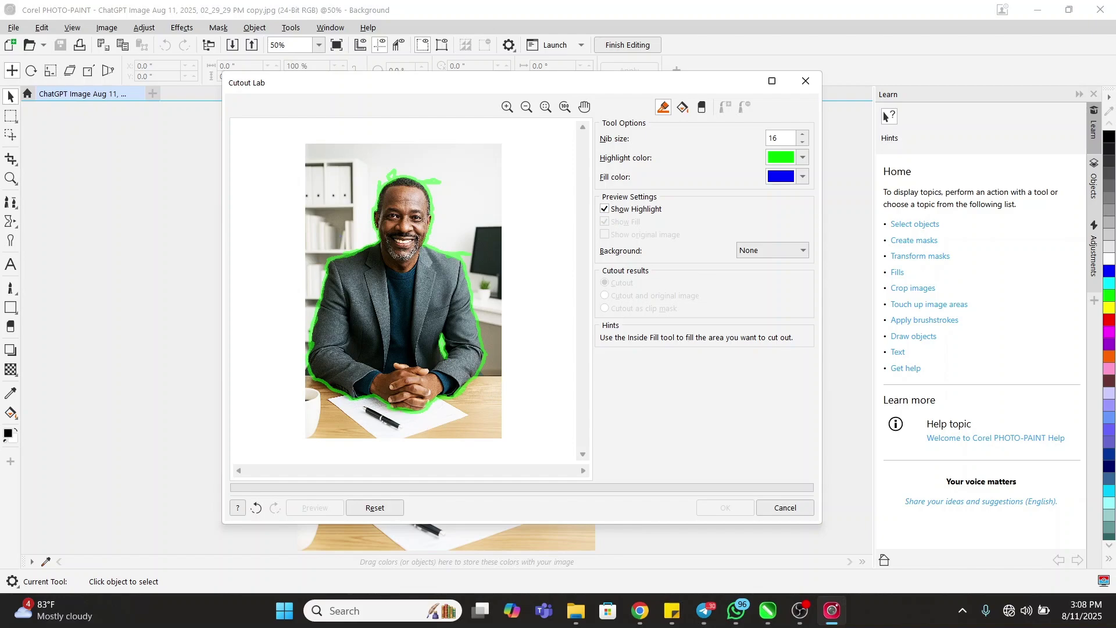
# Fill the outlined man with the Inside Fill tool and preview the cutout
pyautogui.scroll(1, 368, 177)
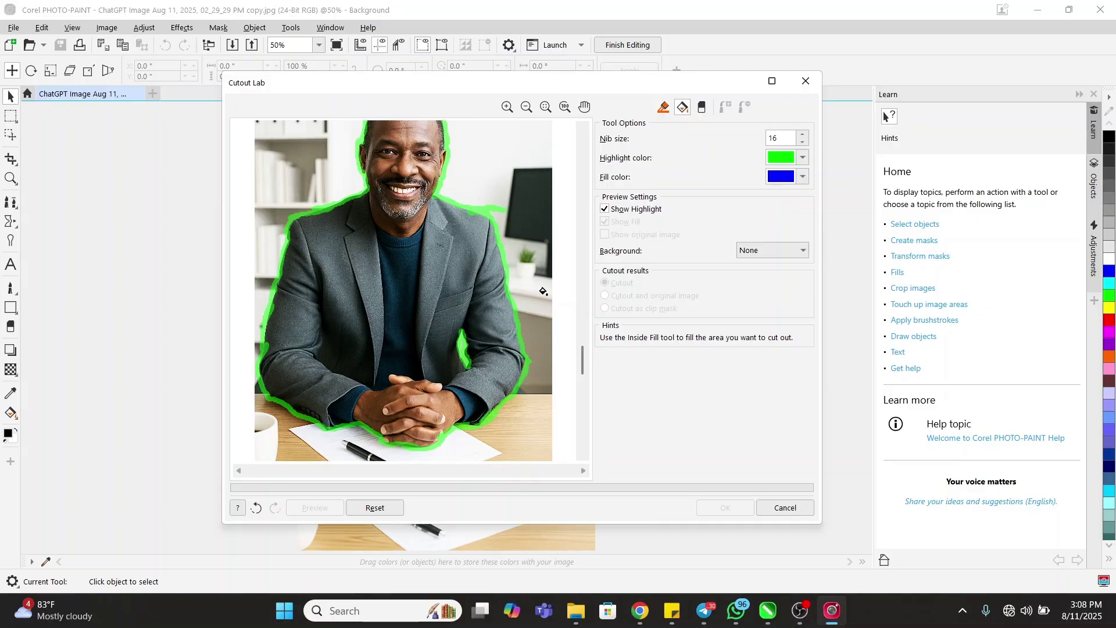
pyautogui.click(393, 275)
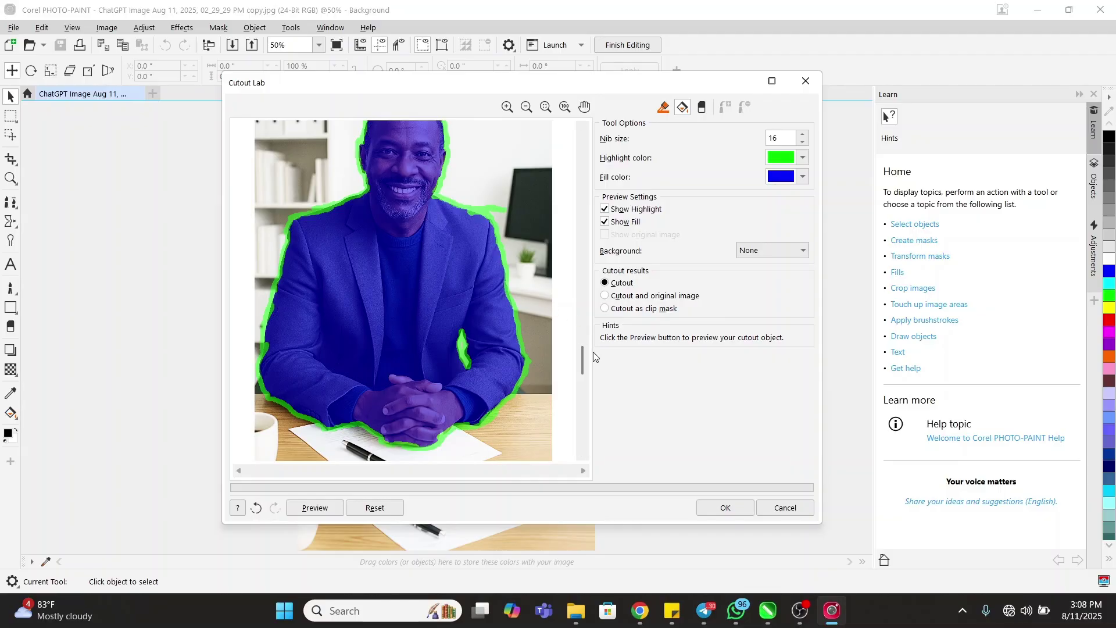
pyautogui.moveTo(584, 355); pyautogui.dragTo(571, 268)
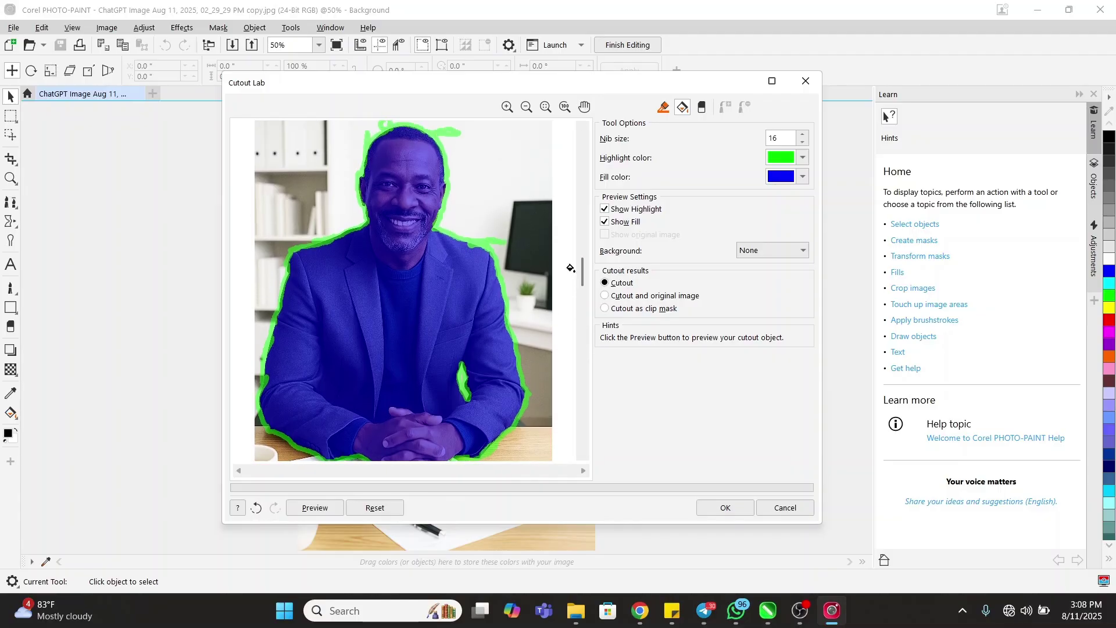
pyautogui.click(312, 508)
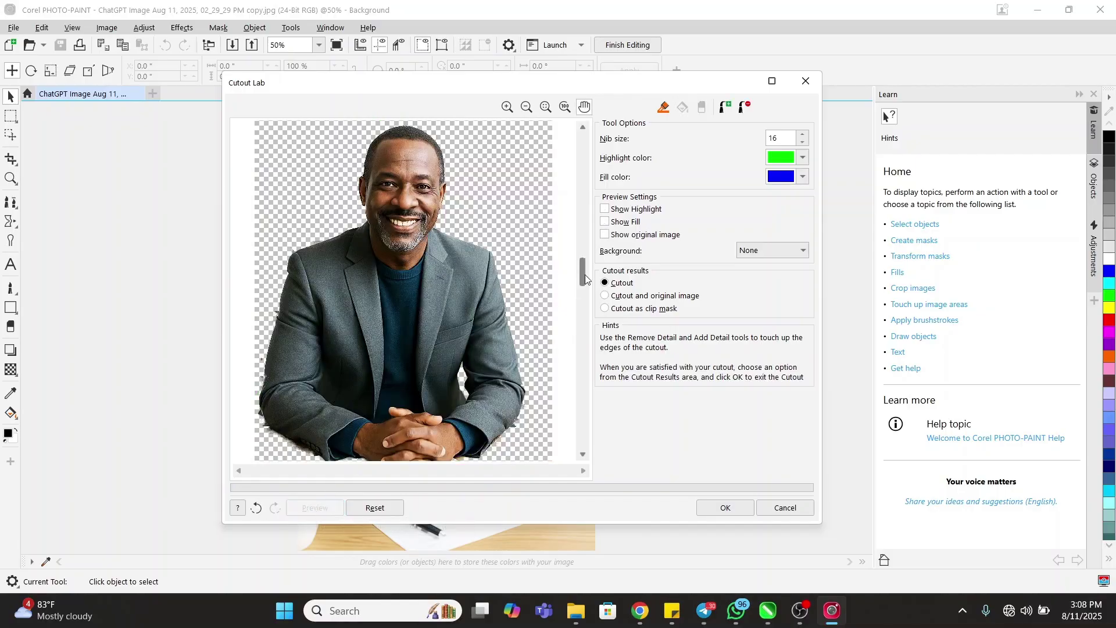
# Restore missing pixels along the outer sleeve edge on the photo's right side with the Add Detail tool
pyautogui.moveTo(583, 273); pyautogui.dragTo(582, 352)
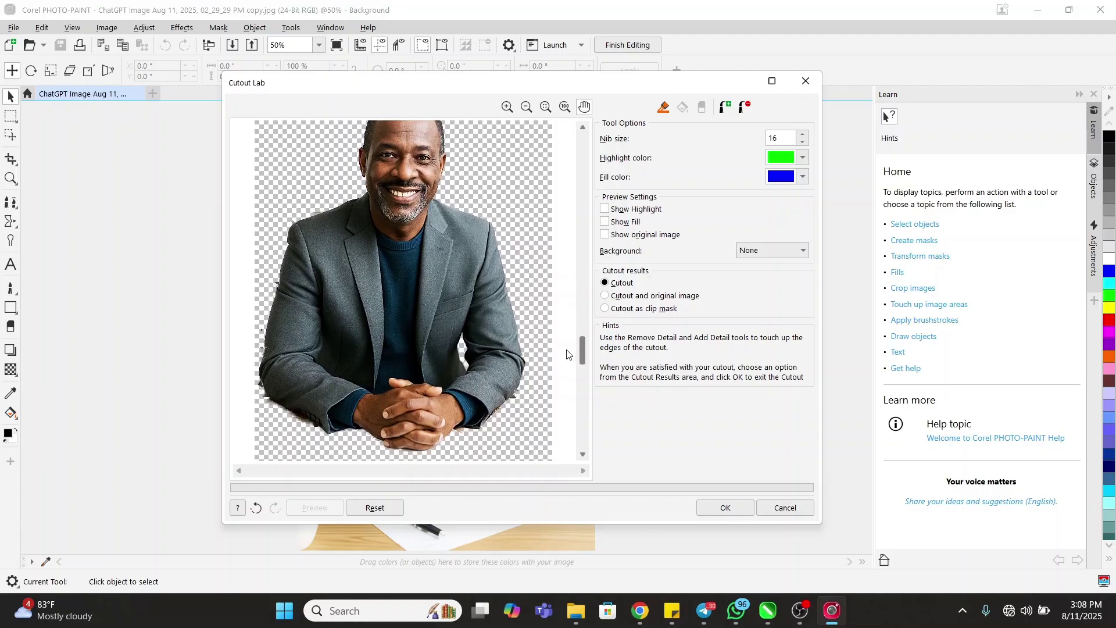
pyautogui.scroll(1, 495, 417)
pyautogui.scroll(1, 475, 264)
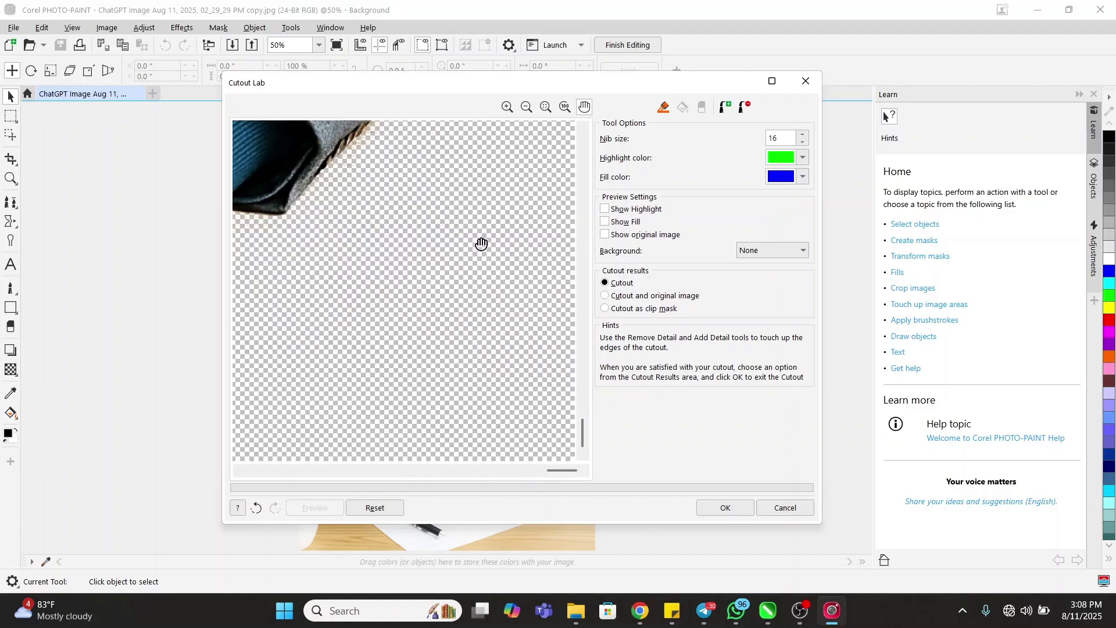
pyautogui.moveTo(584, 425); pyautogui.dragTo(571, 339)
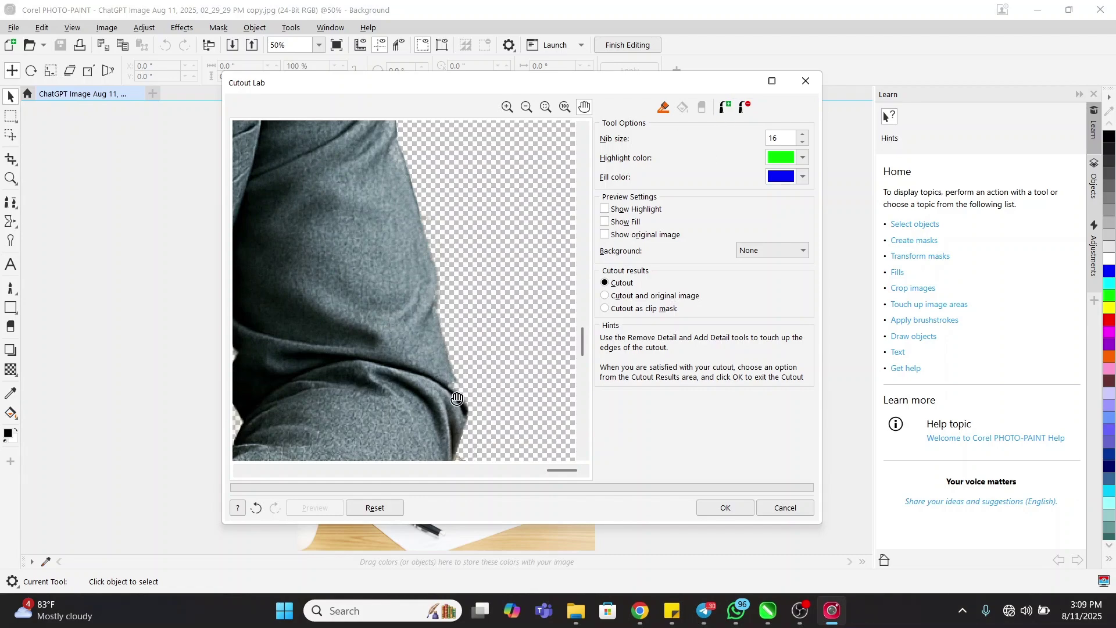
pyautogui.click(726, 108)
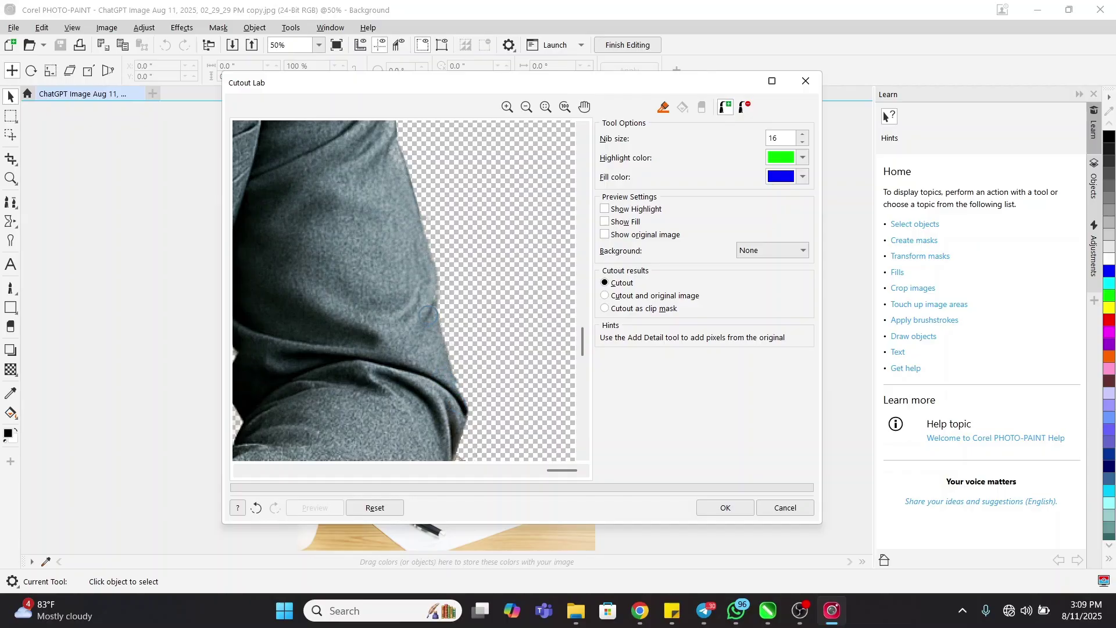
pyautogui.moveTo(429, 315); pyautogui.dragTo(432, 301)
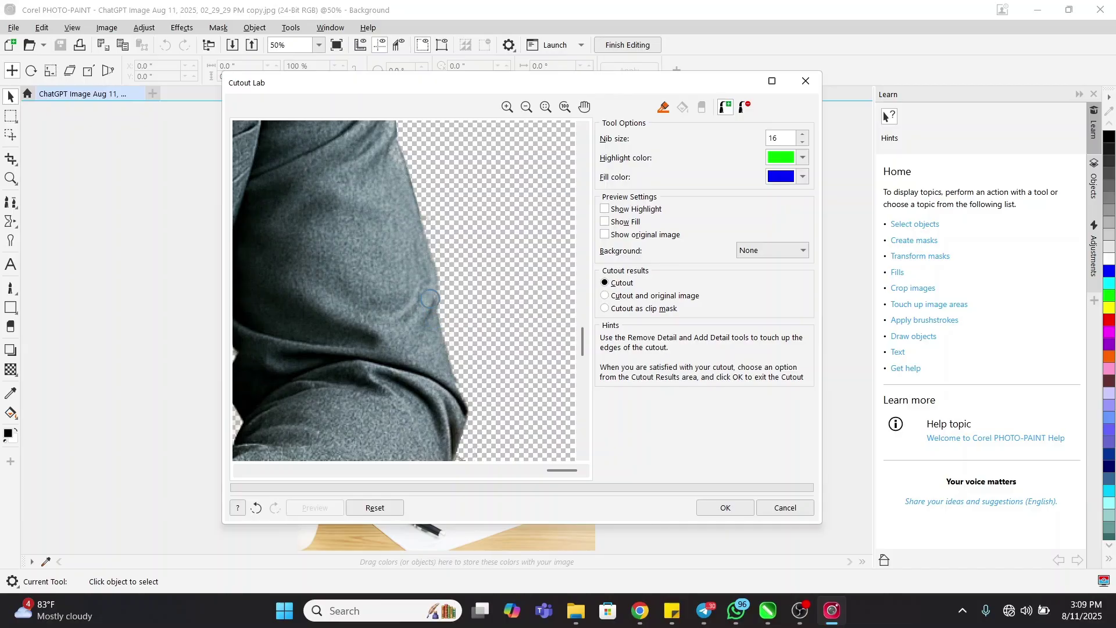
# Set the Add Detail nib size to 8 for touching up the edges around the fingers and cuff
pyautogui.scroll(-3, 456, 319)
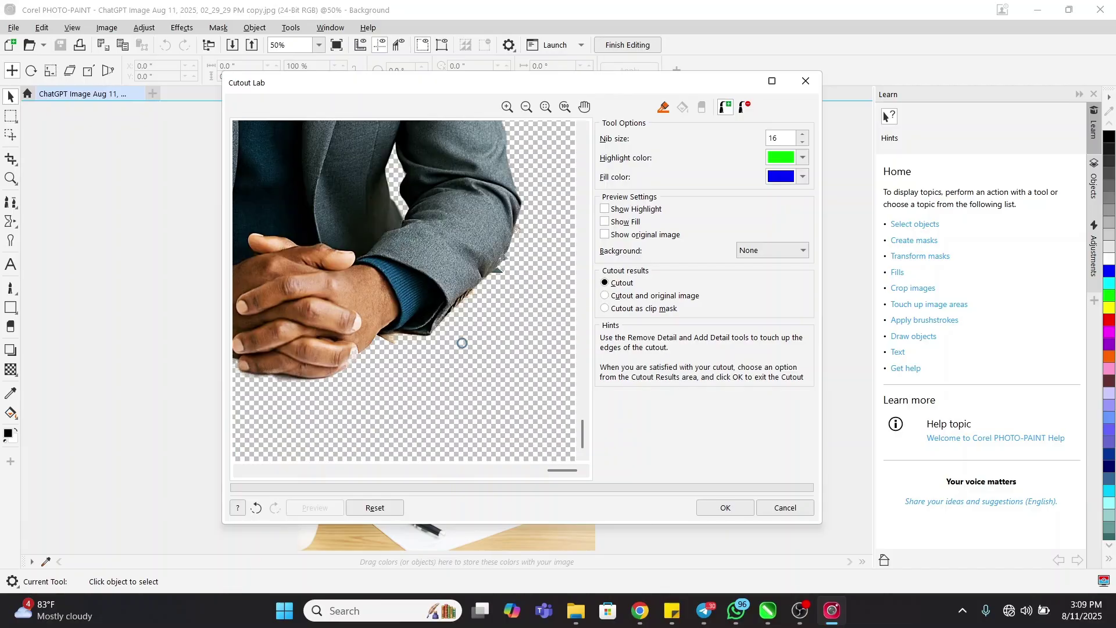
pyautogui.scroll(2, 337, 363)
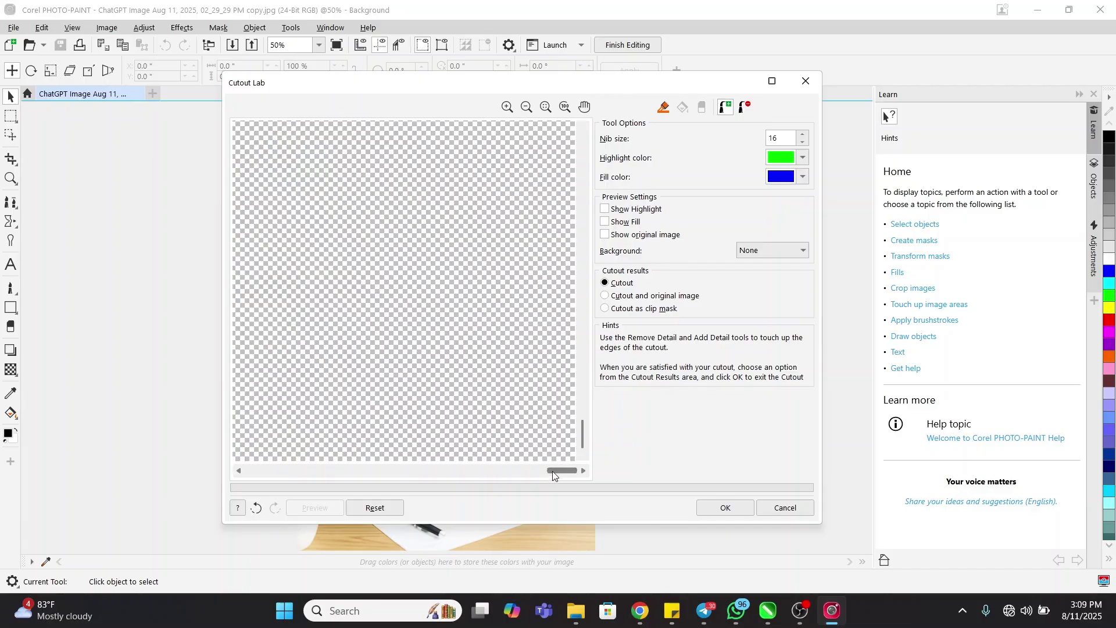
pyautogui.moveTo(553, 471); pyautogui.dragTo(428, 460)
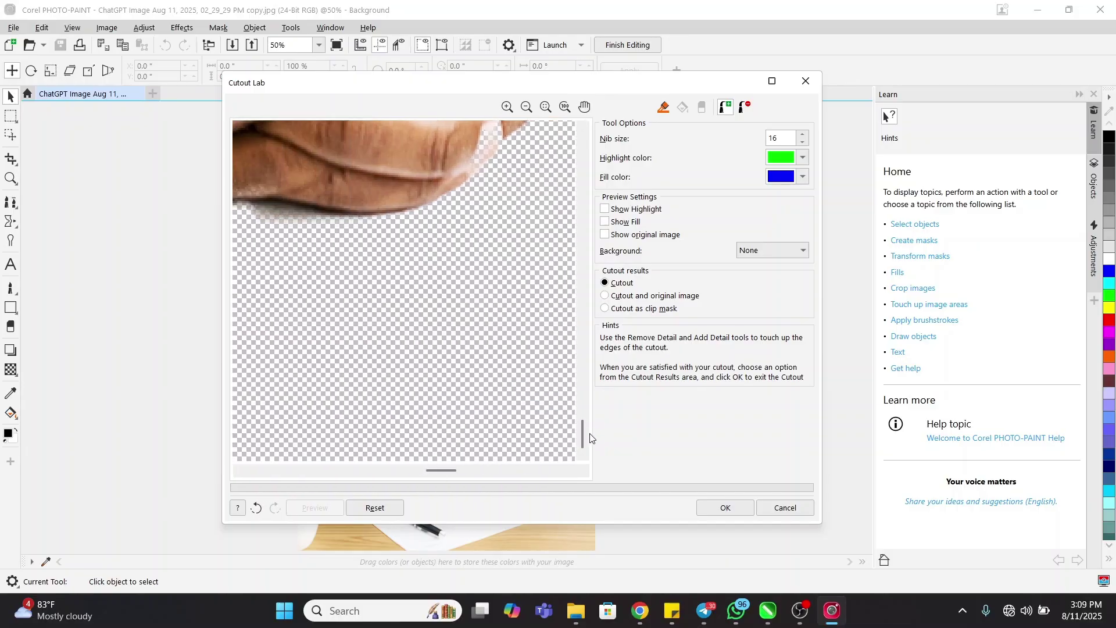
pyautogui.moveTo(584, 428); pyautogui.dragTo(582, 400)
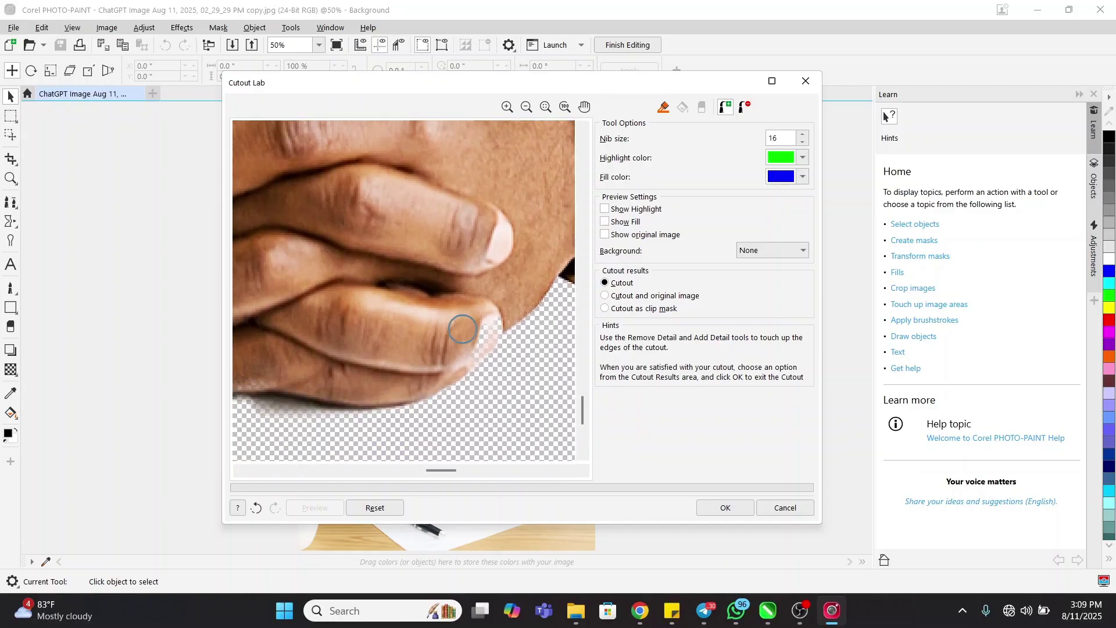
pyautogui.click(729, 111)
pyautogui.click(802, 142)
pyautogui.click(803, 142)
pyautogui.click(802, 142)
pyautogui.scroll(-4, 475, 331)
pyautogui.scroll(1, 476, 320)
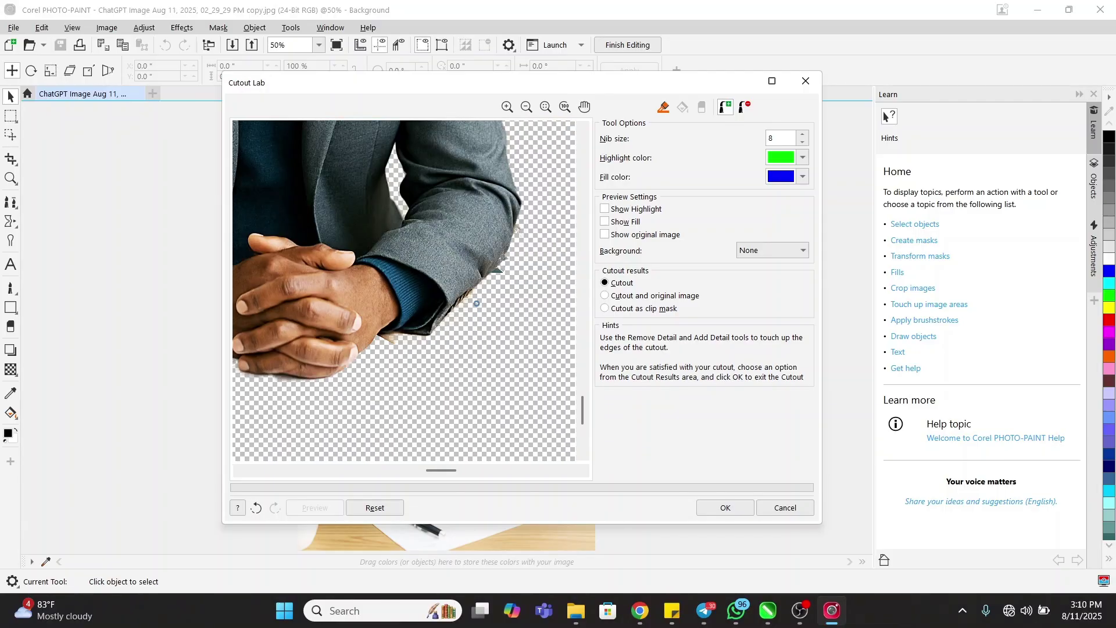
# Restore missing pixels along the outer sleeve edge on the photo's left side with the Add Detail tool at nib size 12
pyautogui.scroll(-3, 399, 309)
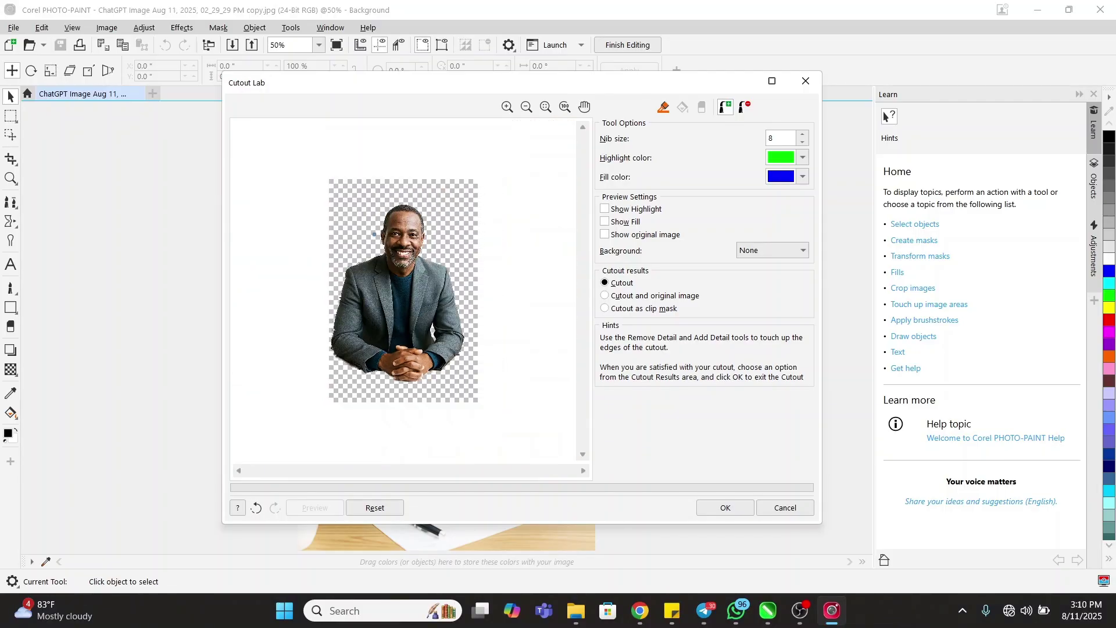
pyautogui.scroll(3, 331, 320)
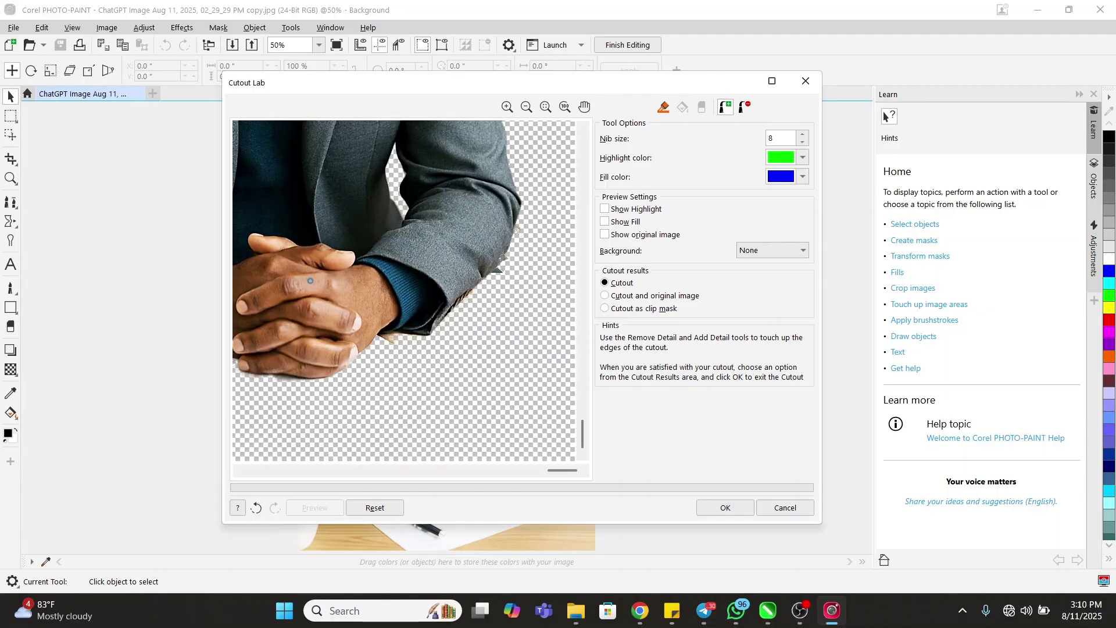
pyautogui.moveTo(564, 471); pyautogui.dragTo(259, 462)
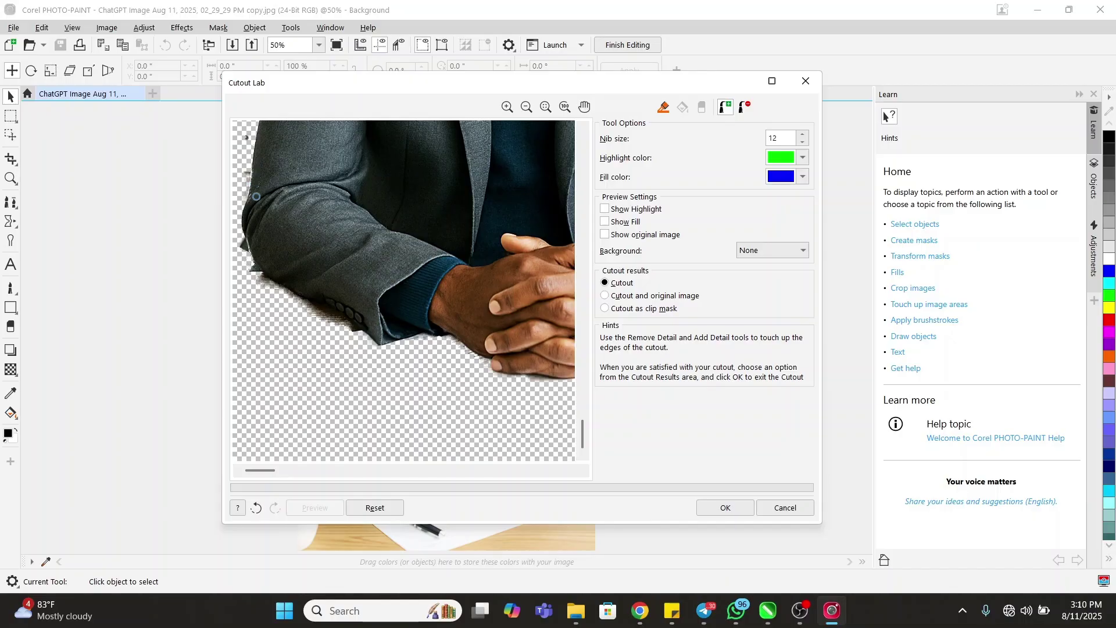
pyautogui.scroll(3, 250, 174)
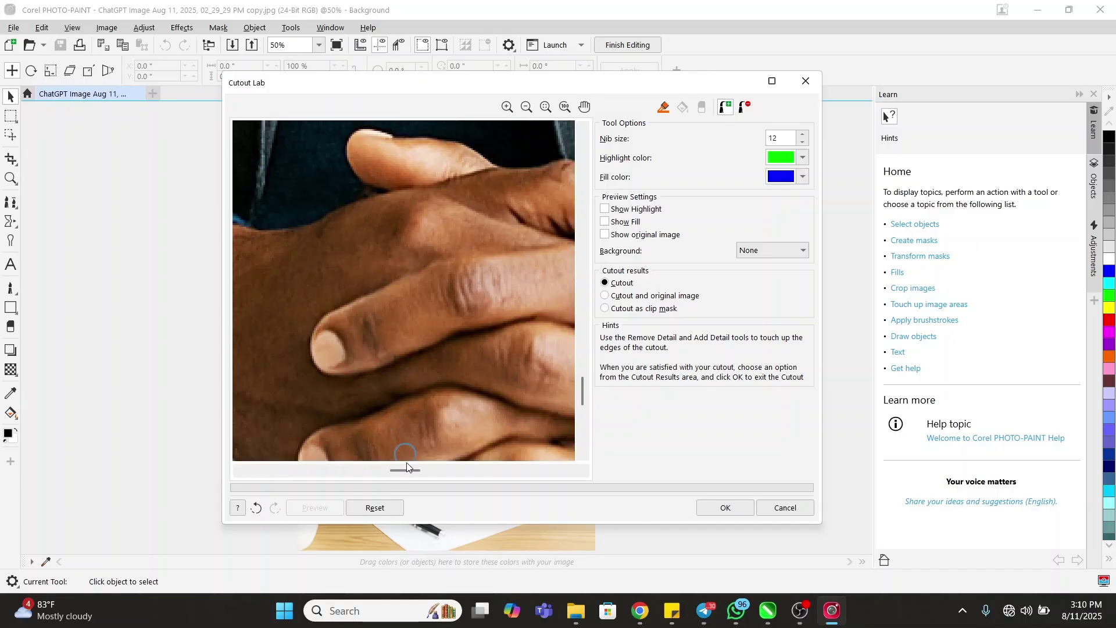
pyautogui.moveTo(407, 470); pyautogui.dragTo(237, 475)
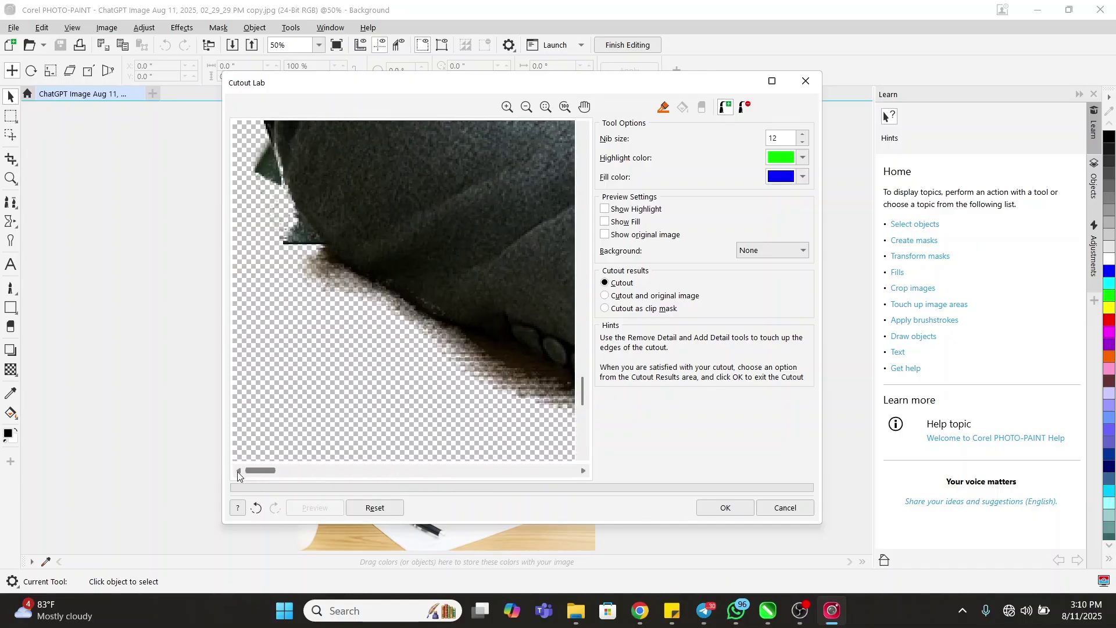
pyautogui.moveTo(582, 384)
pyautogui.mouseDown()
pyautogui.moveTo(563, 336)
pyautogui.moveTo(560, 348)
pyautogui.mouseUp()
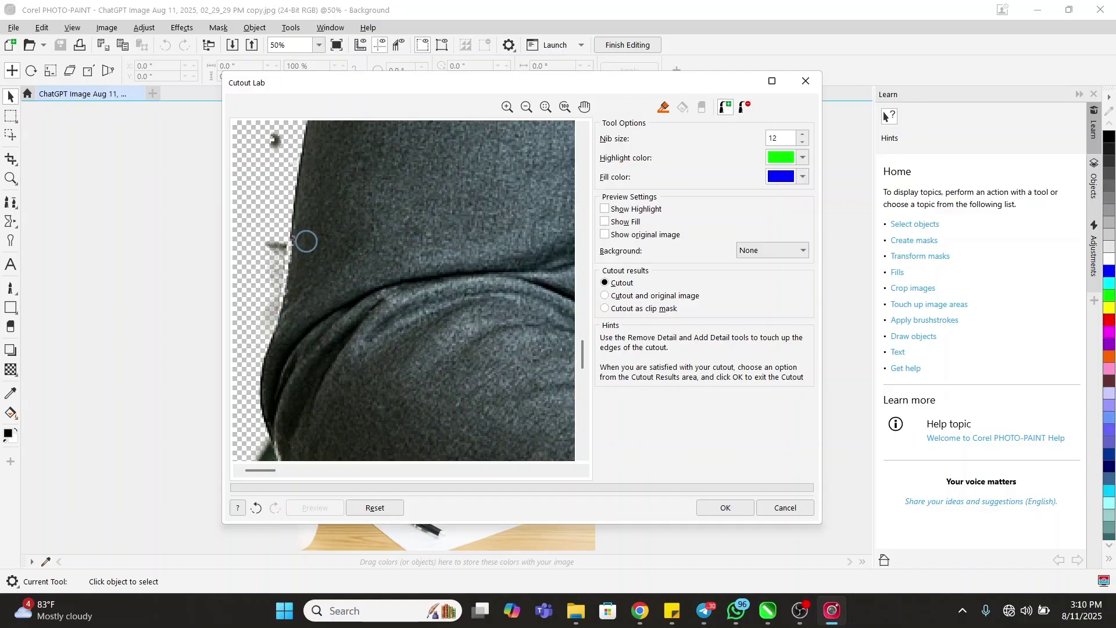
pyautogui.scroll(-5, 301, 322)
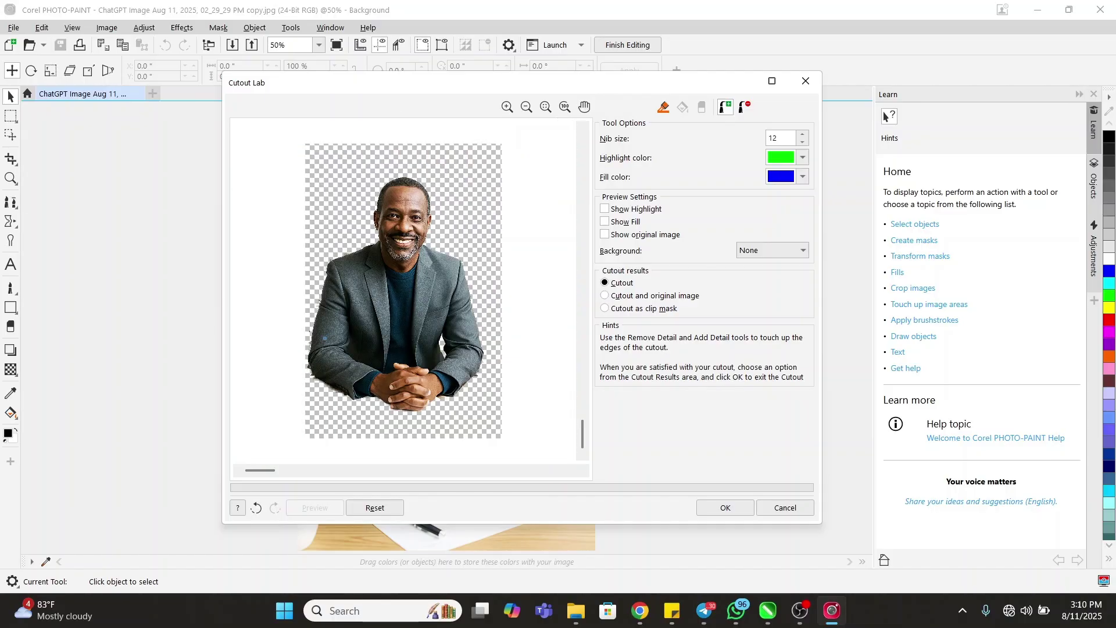
# Inspect the jacket, shoulder and head edges of the cutout and undo the last Add Detail stroke
pyautogui.scroll(5, 442, 300)
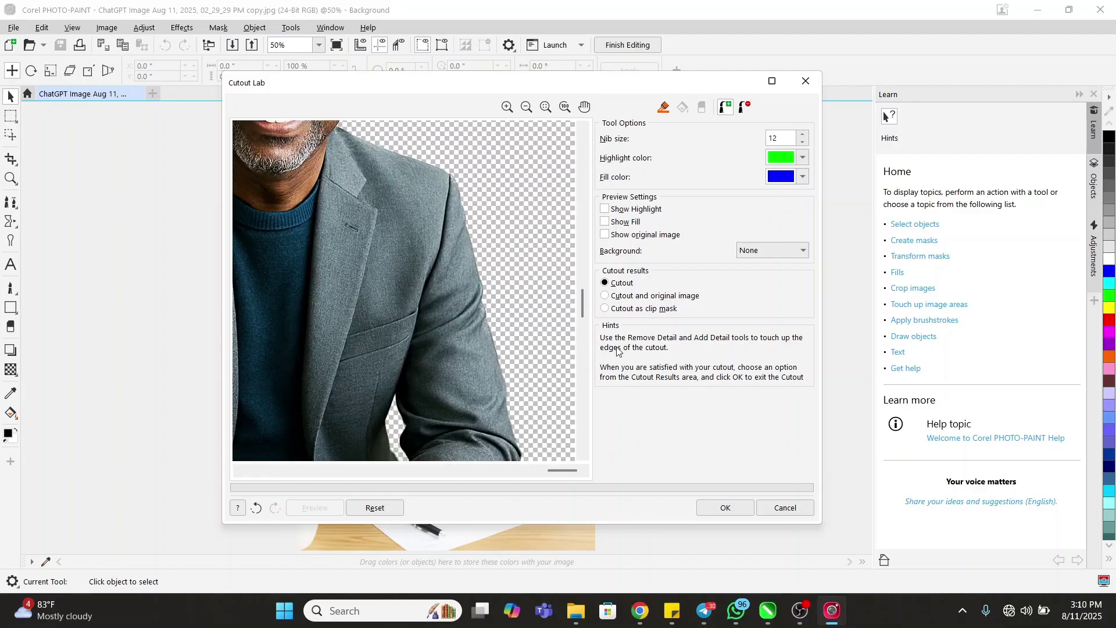
pyautogui.moveTo(584, 300); pyautogui.dragTo(584, 178)
pyautogui.moveTo(563, 470); pyautogui.dragTo(378, 481)
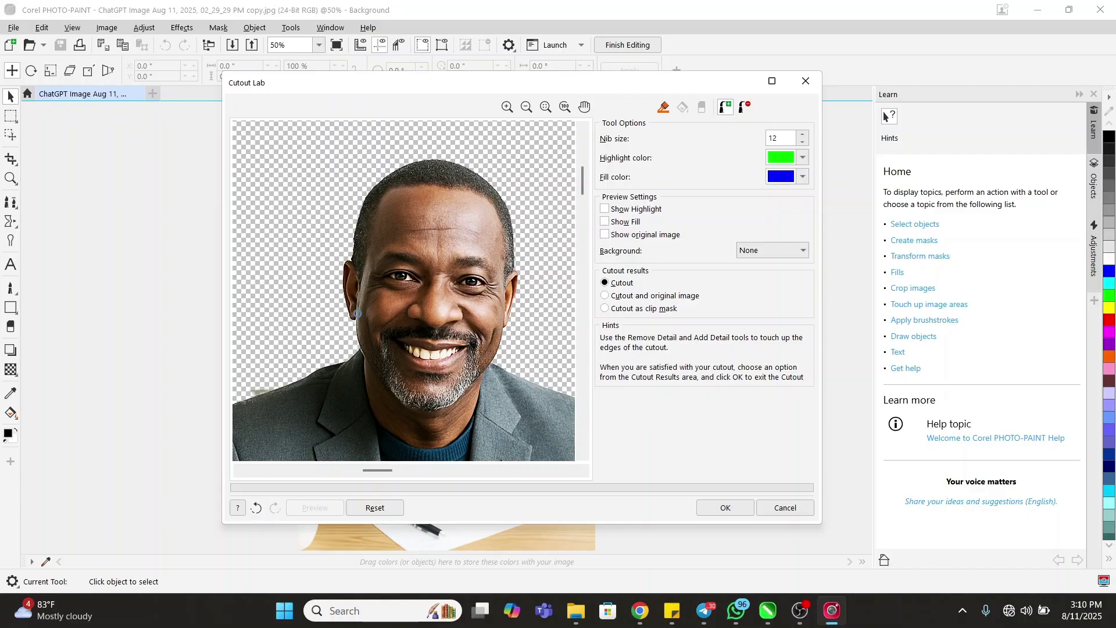
pyautogui.scroll(-3, 518, 225)
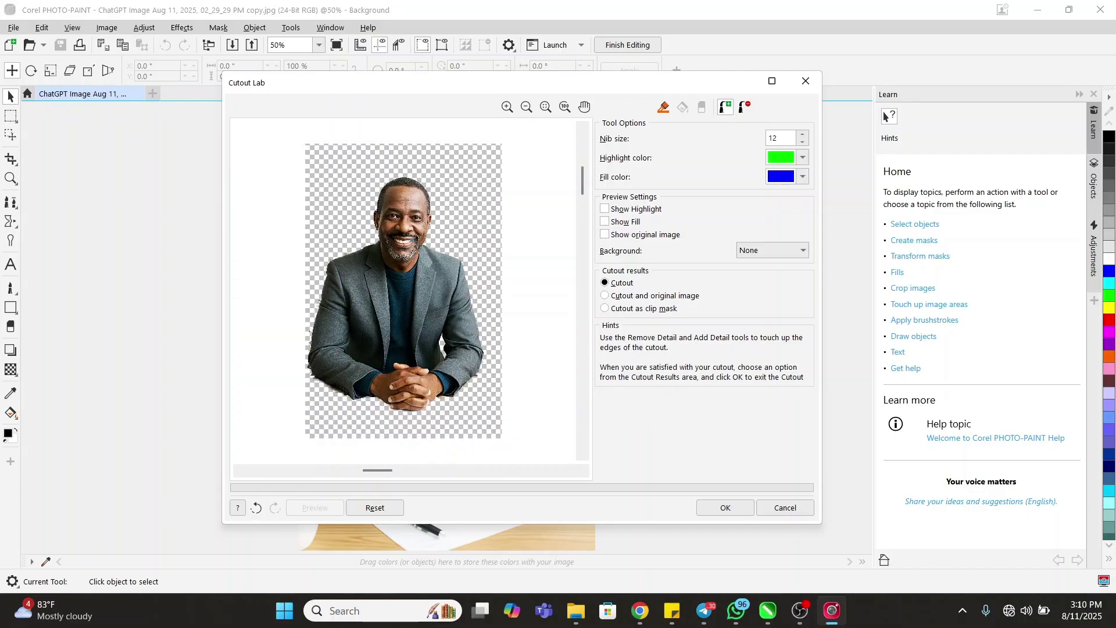
pyautogui.scroll(1, 353, 246)
pyautogui.scroll(3, 337, 266)
pyautogui.hotkey('ctrl', 'z')
# Erase leftover background beneath the cuff and wrist on the photo's left side with the Remove Detail tool at nib size 12
pyautogui.moveTo(498, 472); pyautogui.dragTo(375, 470)
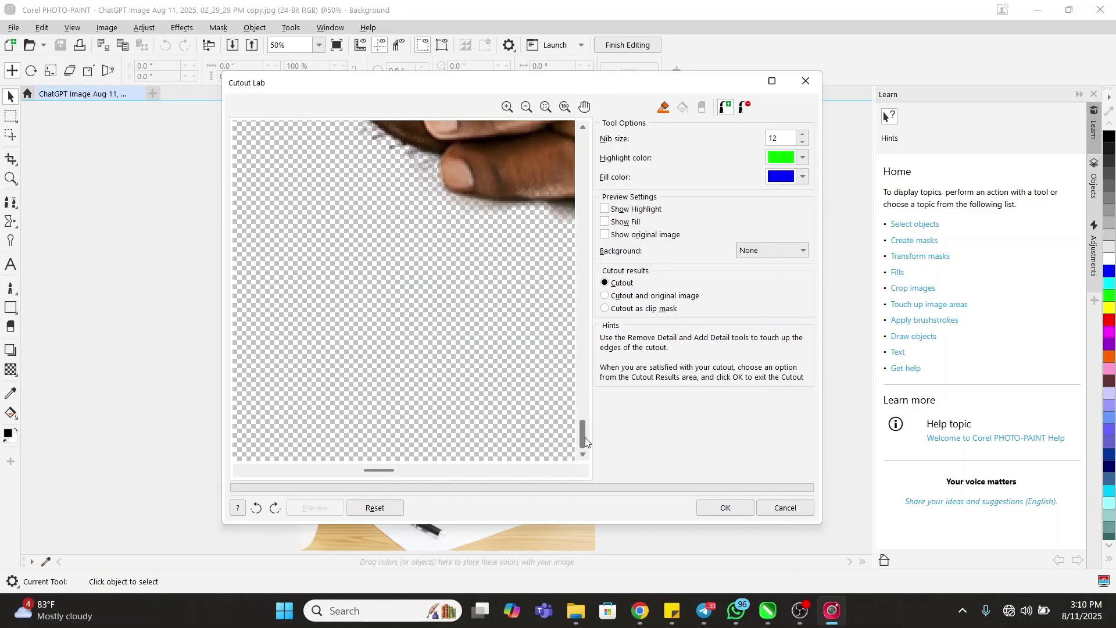
pyautogui.moveTo(585, 437); pyautogui.dragTo(582, 403)
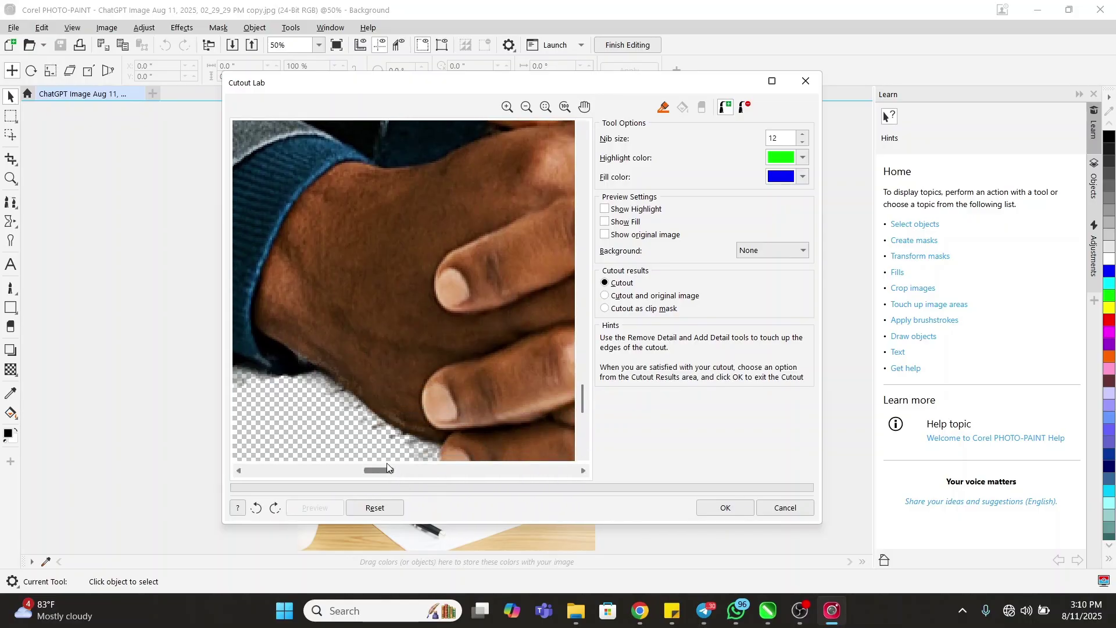
pyautogui.moveTo(389, 471); pyautogui.dragTo(351, 472)
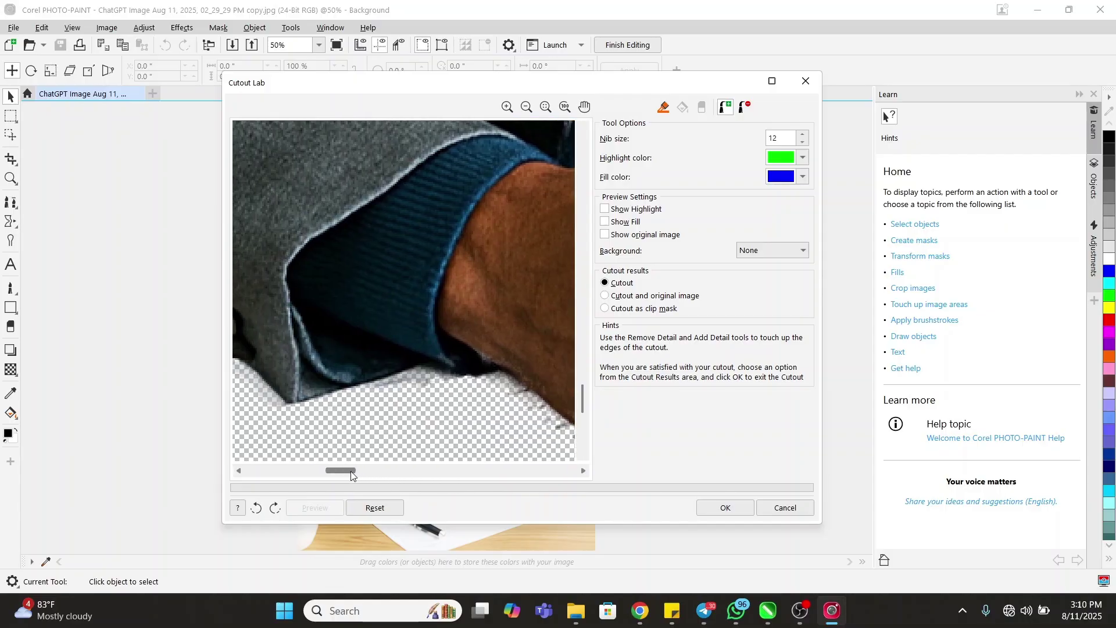
pyautogui.click(746, 107)
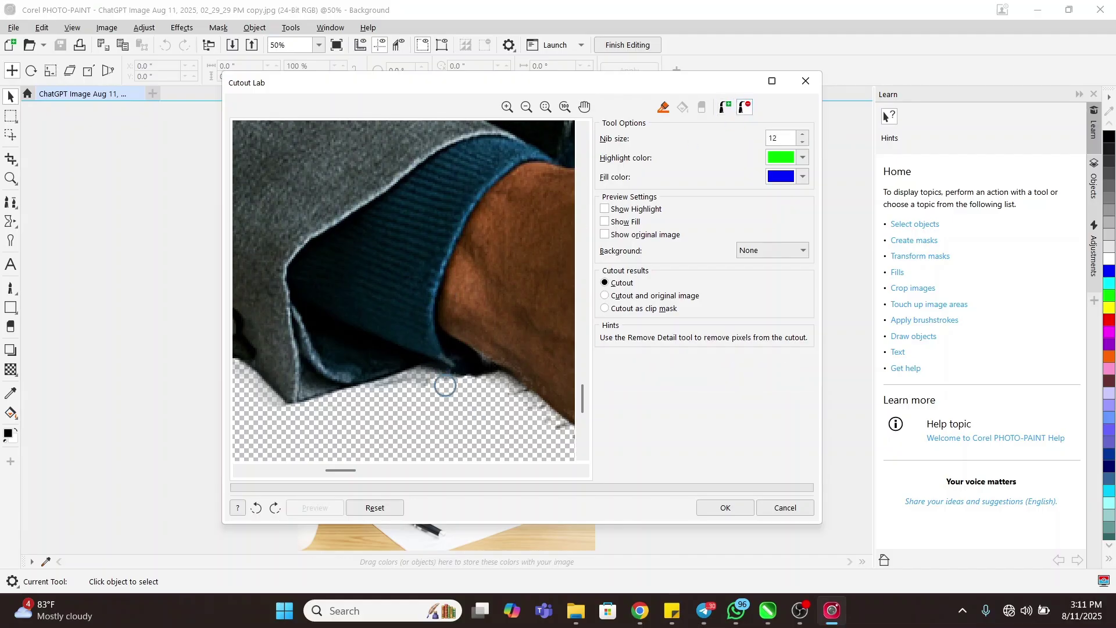
pyautogui.moveTo(446, 385)
pyautogui.mouseDown()
pyautogui.moveTo(411, 378)
pyautogui.moveTo(379, 391)
pyautogui.moveTo(438, 379)
pyautogui.moveTo(414, 374)
pyautogui.moveTo(506, 384)
pyautogui.moveTo(562, 427)
pyautogui.moveTo(553, 419)
pyautogui.mouseUp()
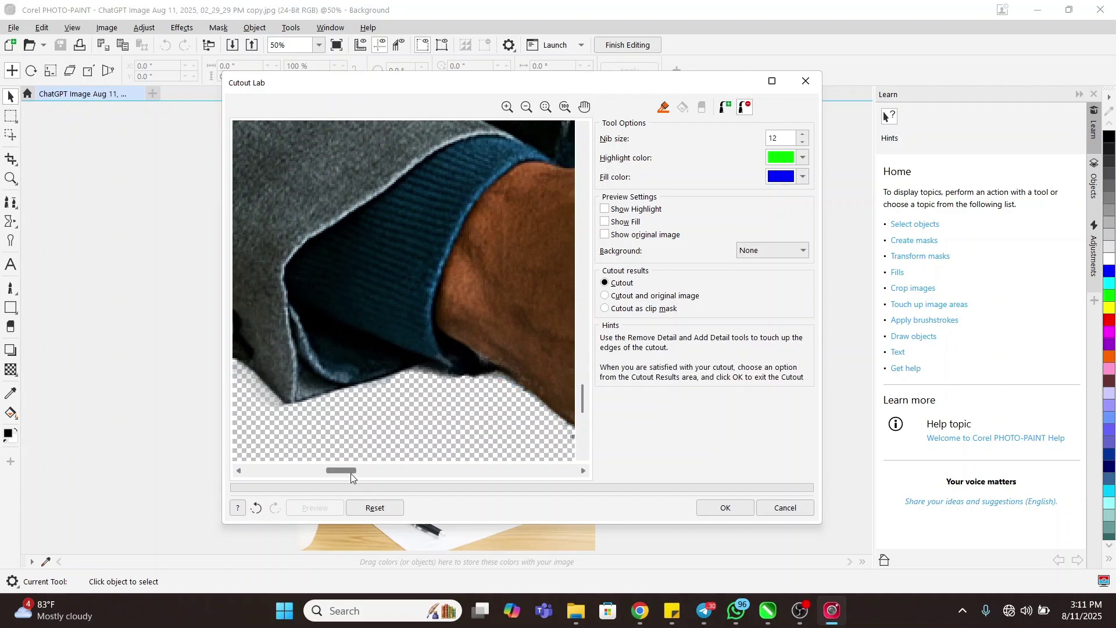
# Remove the background remnants along the lower edge of the clasped hands with the Remove Detail tool
pyautogui.moveTo(351, 473); pyautogui.dragTo(395, 473)
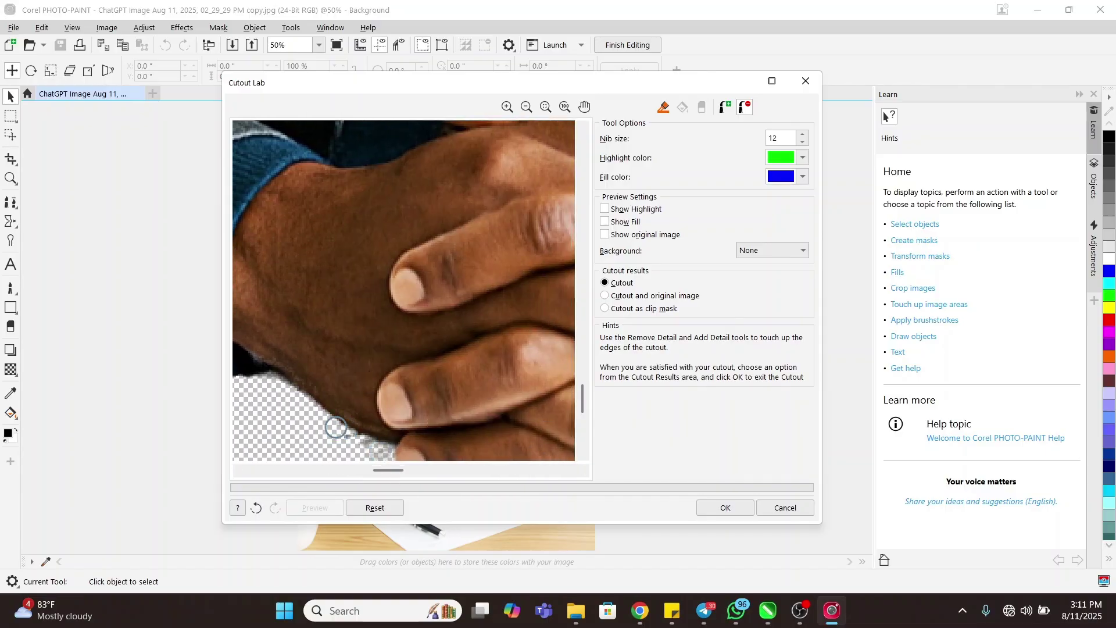
pyautogui.moveTo(336, 428); pyautogui.dragTo(385, 449)
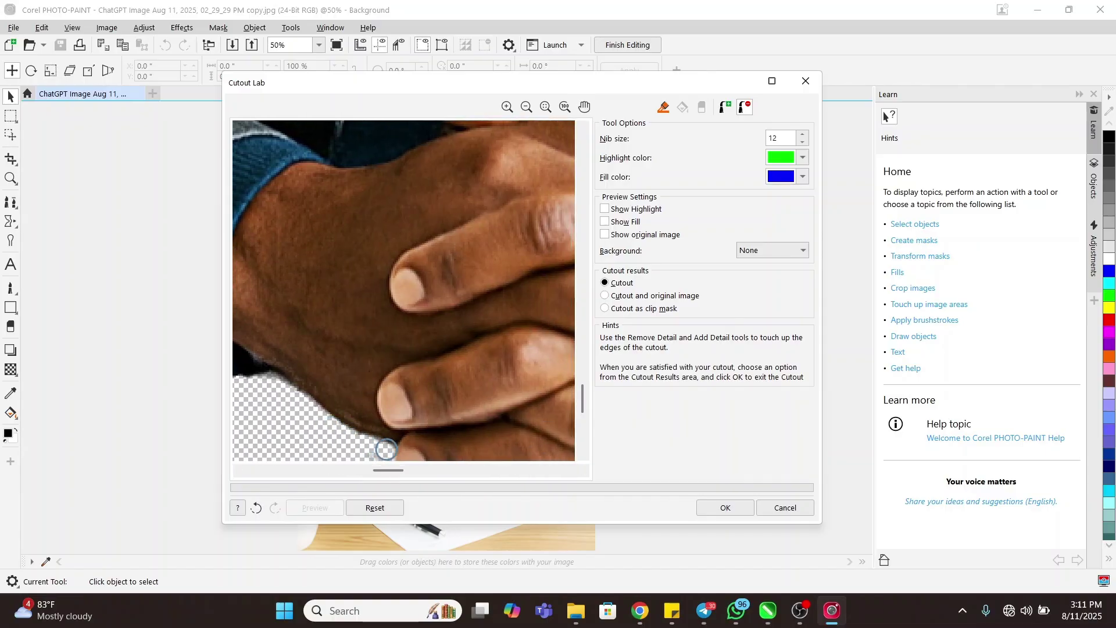
pyautogui.moveTo(582, 398); pyautogui.dragTo(583, 415)
pyautogui.moveTo(363, 331)
pyautogui.mouseDown()
pyautogui.moveTo(424, 359)
pyautogui.moveTo(563, 370)
pyautogui.moveTo(512, 356)
pyautogui.moveTo(448, 362)
pyautogui.mouseUp()
pyautogui.moveTo(390, 470); pyautogui.dragTo(431, 471)
pyautogui.moveTo(332, 356)
pyautogui.mouseDown()
pyautogui.moveTo(473, 370)
pyautogui.moveTo(341, 356)
pyautogui.mouseUp()
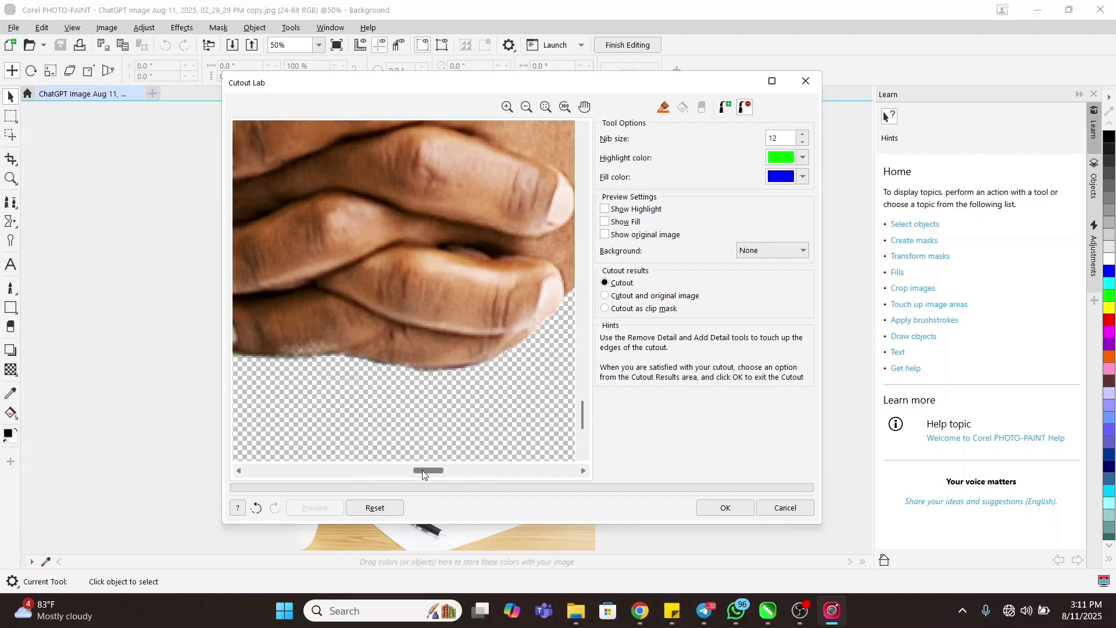
# Remove the desk remnants below the cuff and sleeve opening on the photo's right side
pyautogui.moveTo(423, 474); pyautogui.dragTo(479, 474)
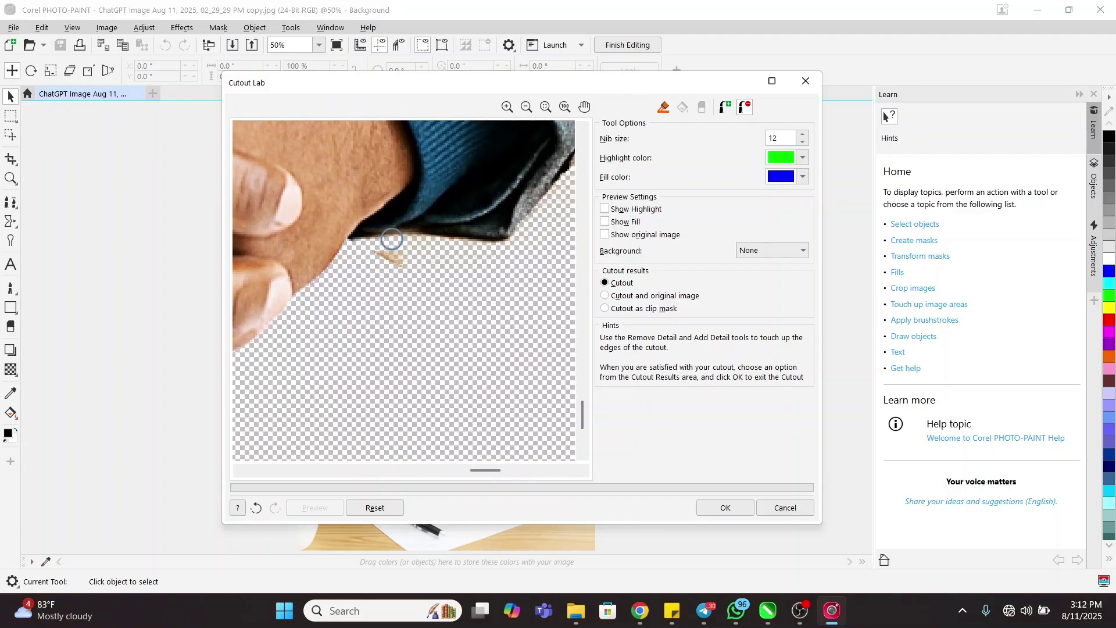
pyautogui.moveTo(392, 239)
pyautogui.mouseDown()
pyautogui.moveTo(442, 267)
pyautogui.moveTo(447, 241)
pyautogui.moveTo(498, 246)
pyautogui.moveTo(386, 299)
pyautogui.mouseUp()
pyautogui.moveTo(486, 471); pyautogui.dragTo(513, 470)
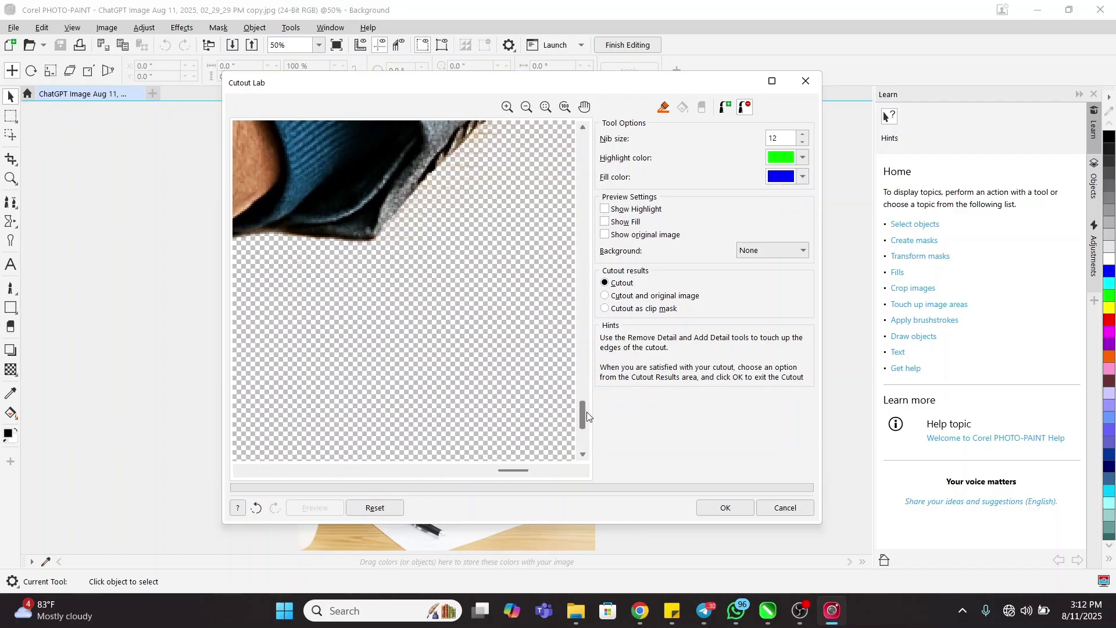
pyautogui.moveTo(584, 412); pyautogui.dragTo(584, 383)
pyautogui.moveTo(464, 393)
pyautogui.mouseDown()
pyautogui.moveTo(495, 365)
pyautogui.moveTo(439, 401)
pyautogui.mouseUp()
pyautogui.scroll(-1, 425, 410)
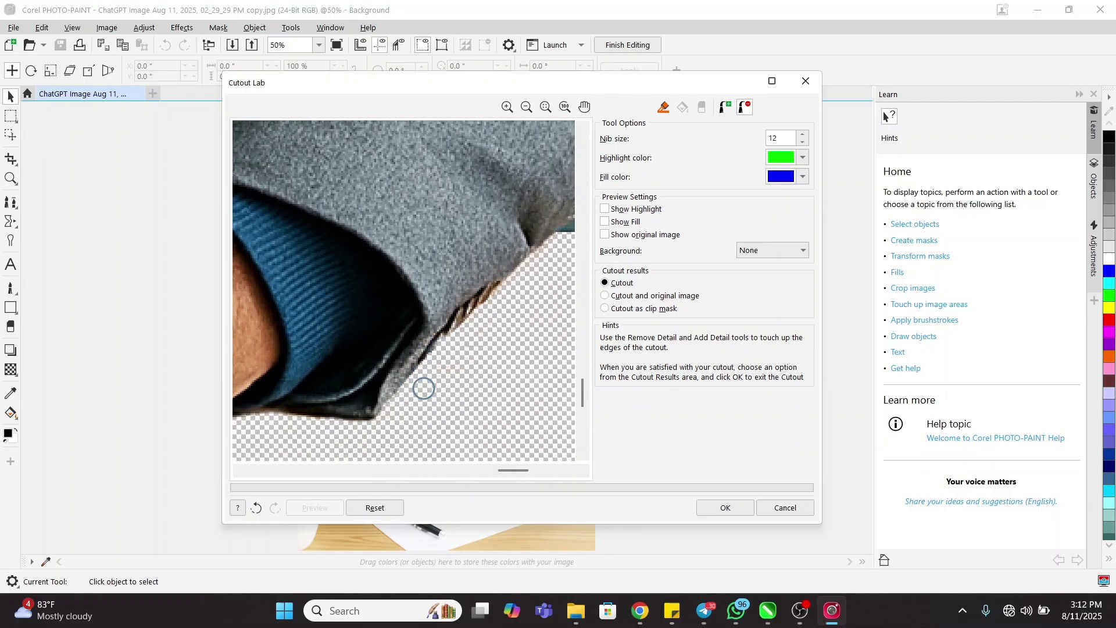
# Erase the green background patch beside the elbow on the photo's right side
pyautogui.hscroll(5, 543, 197)
pyautogui.moveTo(583, 401)
pyautogui.mouseDown()
pyautogui.moveTo(583, 368)
pyautogui.moveTo(584, 386)
pyautogui.mouseUp()
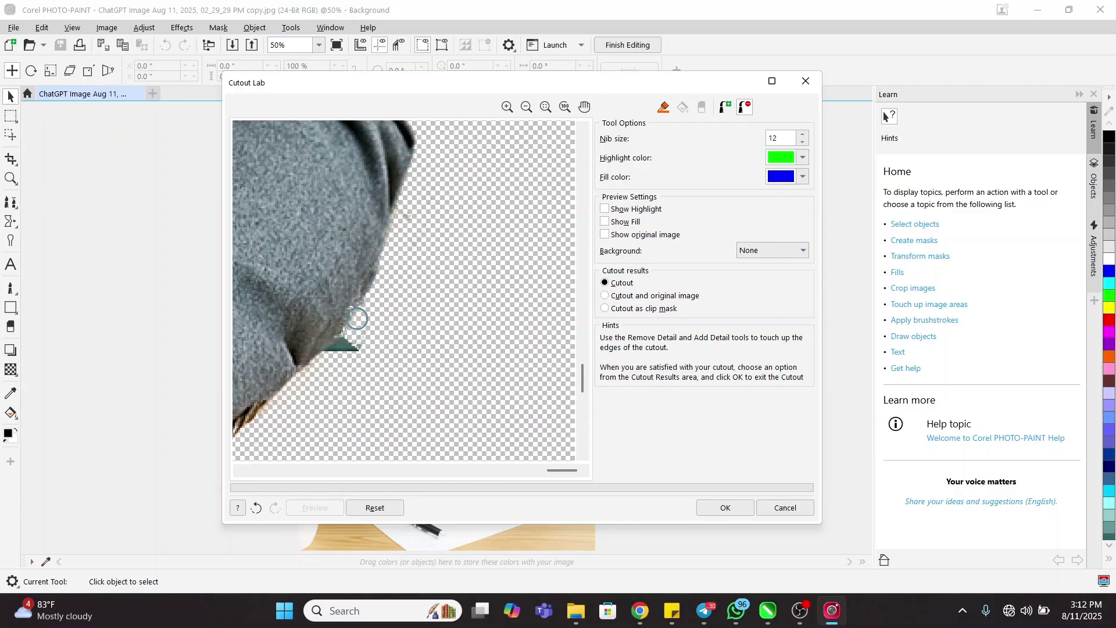
pyautogui.moveTo(357, 318); pyautogui.dragTo(351, 334)
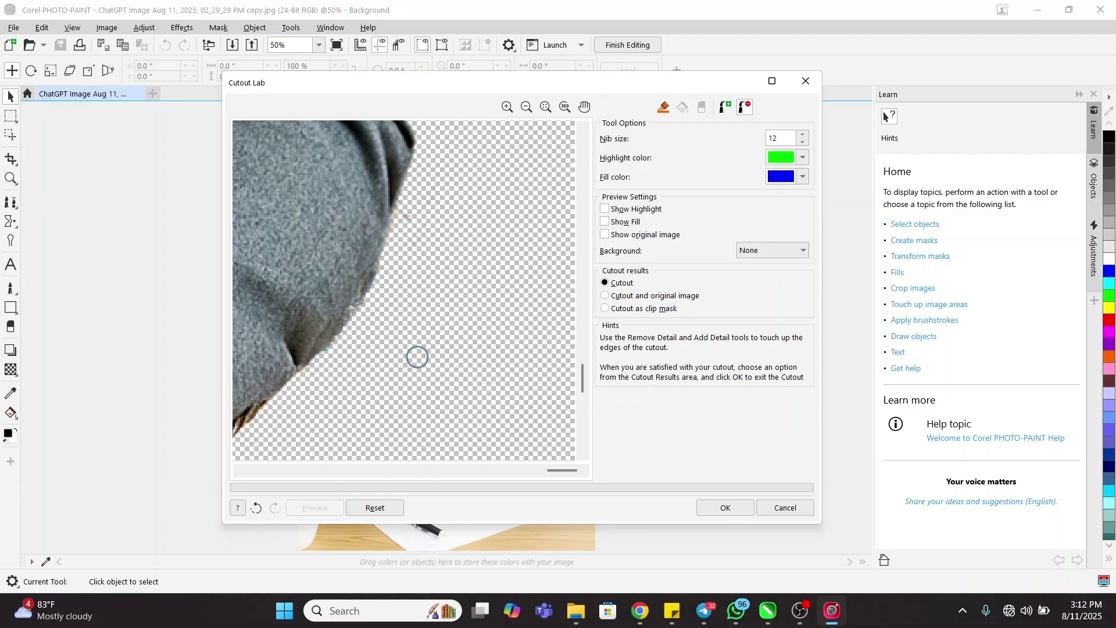
pyautogui.moveTo(583, 378); pyautogui.dragTo(572, 290)
# Clear background remnants below the forearm and beside the elbow on the photo's left side, using Remove Detail at nib size 16
pyautogui.scroll(-4, 436, 372)
pyautogui.scroll(1, 303, 316)
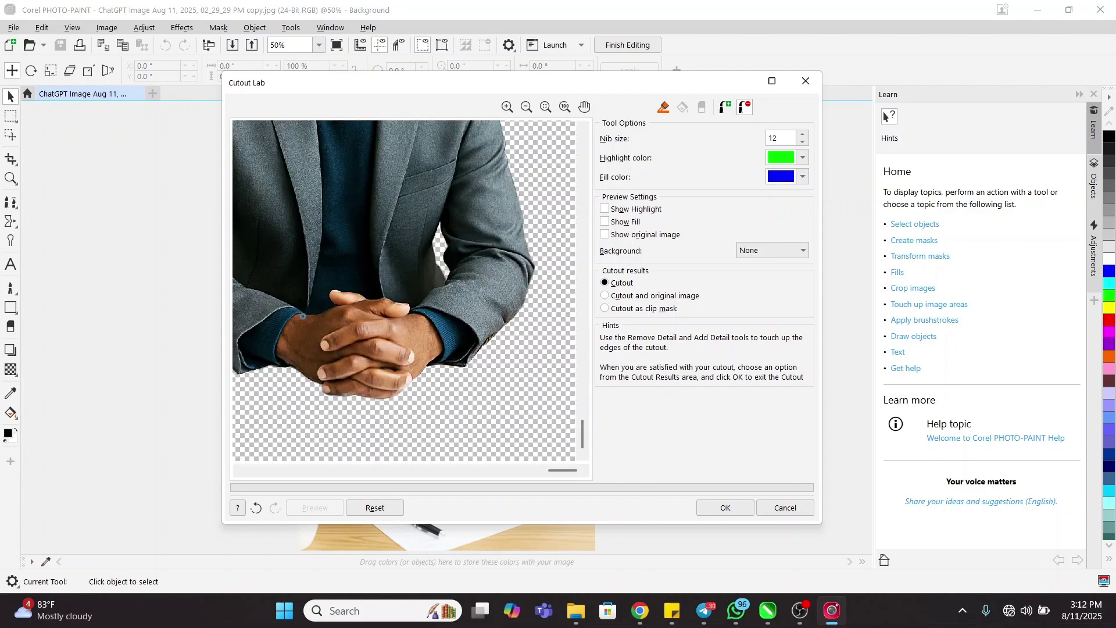
pyautogui.scroll(1, 303, 316)
pyautogui.moveTo(557, 470); pyautogui.dragTo(256, 469)
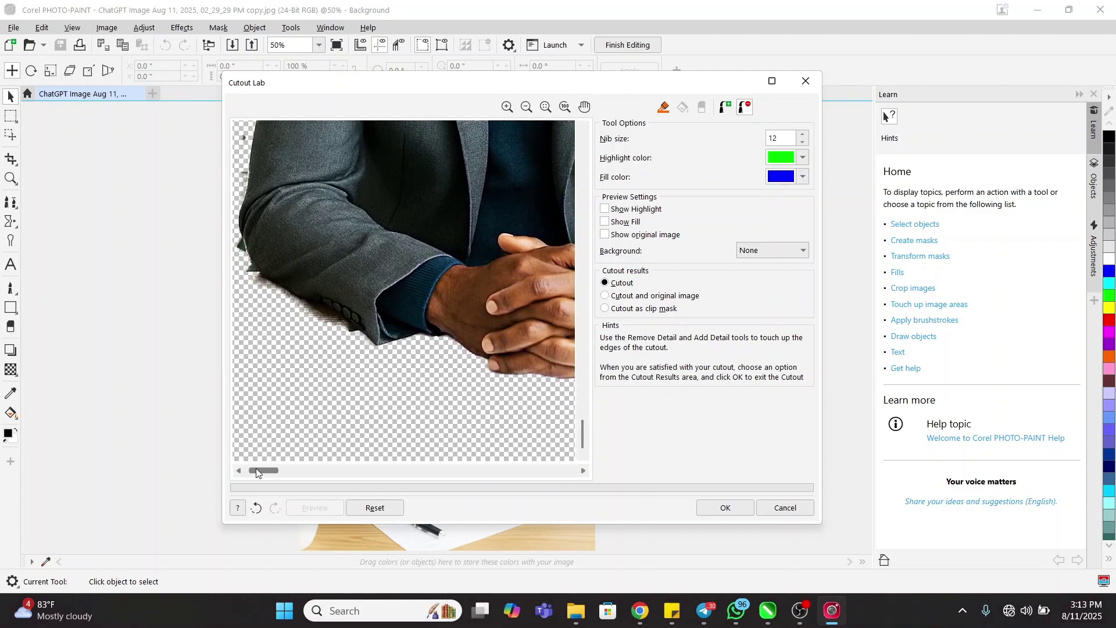
pyautogui.scroll(4, 785, 138)
pyautogui.moveTo(295, 298); pyautogui.dragTo(342, 324)
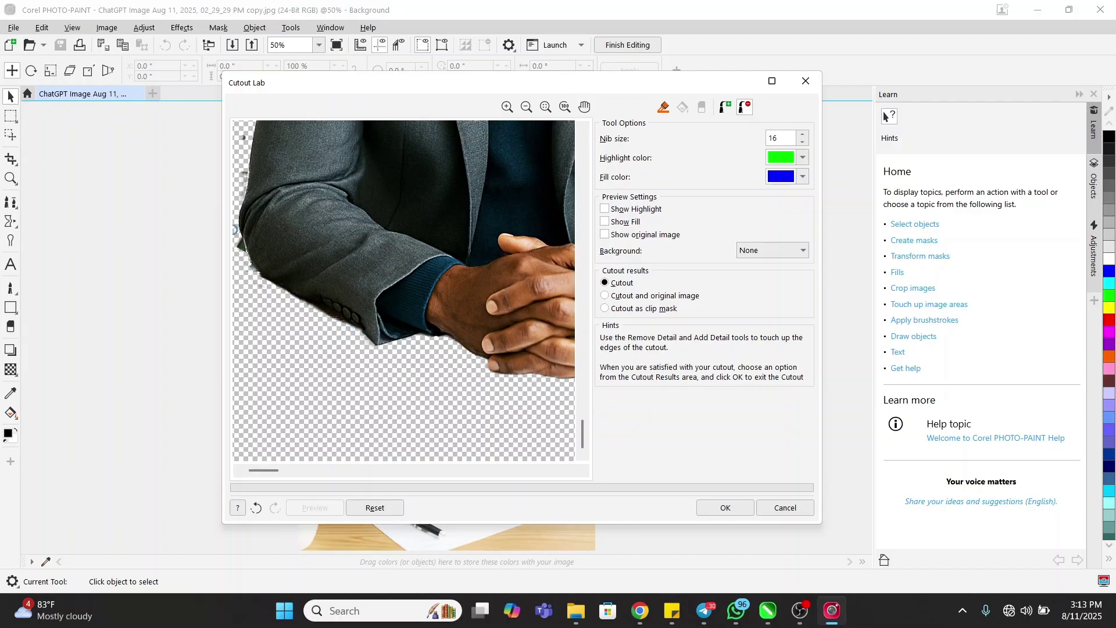
pyautogui.moveTo(239, 236); pyautogui.dragTo(233, 235)
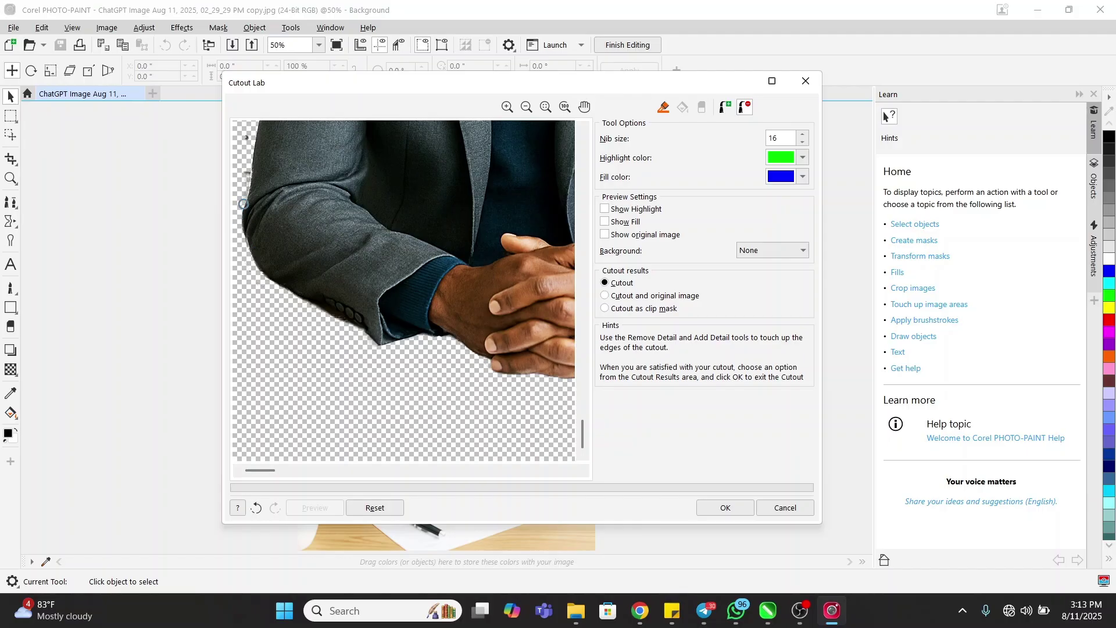
# Remove stray specks along the upper arm and shoulder edge on the photo's left side
pyautogui.scroll(3, 248, 250)
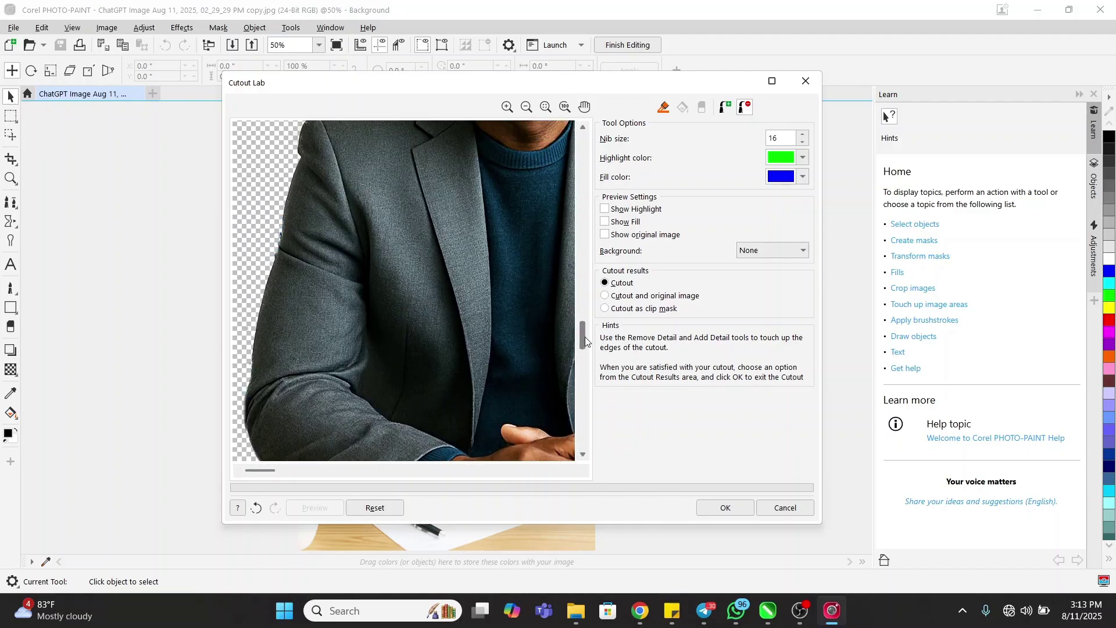
pyautogui.moveTo(585, 341); pyautogui.dragTo(585, 246)
pyautogui.moveTo(303, 296); pyautogui.dragTo(345, 283)
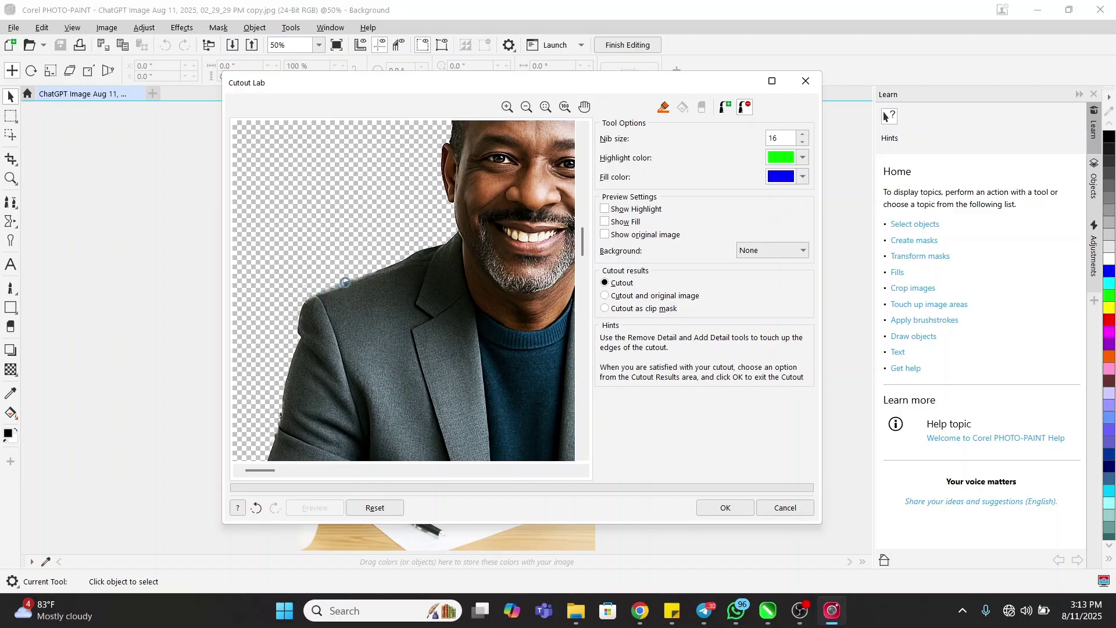
# Check the whole cutout, accept it, and save the edited image back to CorelDRAW
pyautogui.scroll(-3, 297, 329)
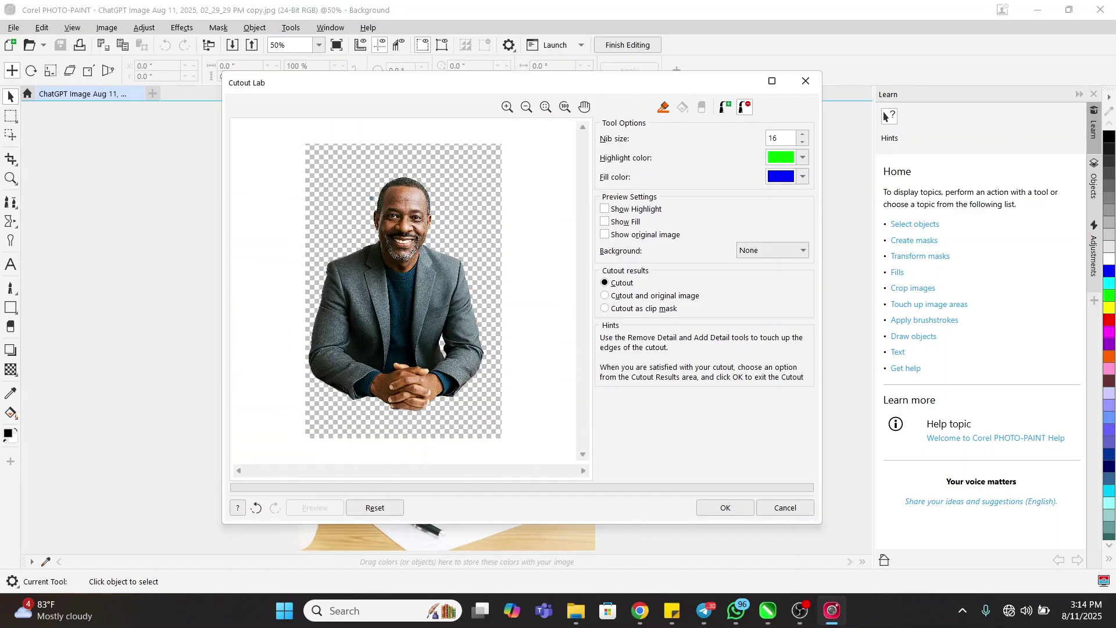
pyautogui.scroll(1, 371, 199)
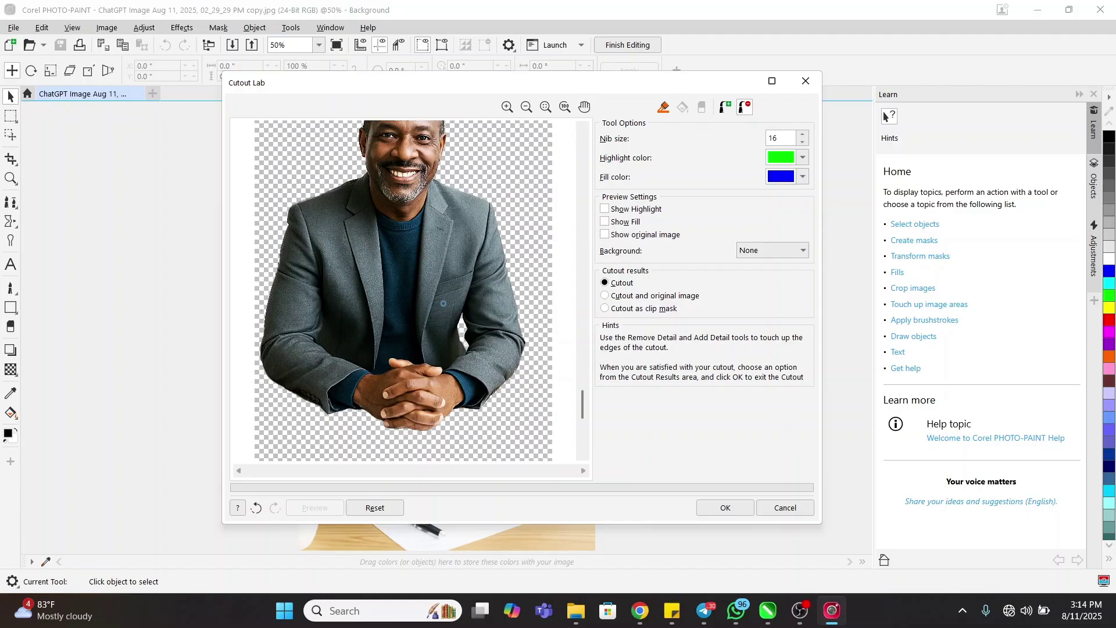
pyautogui.click(734, 510)
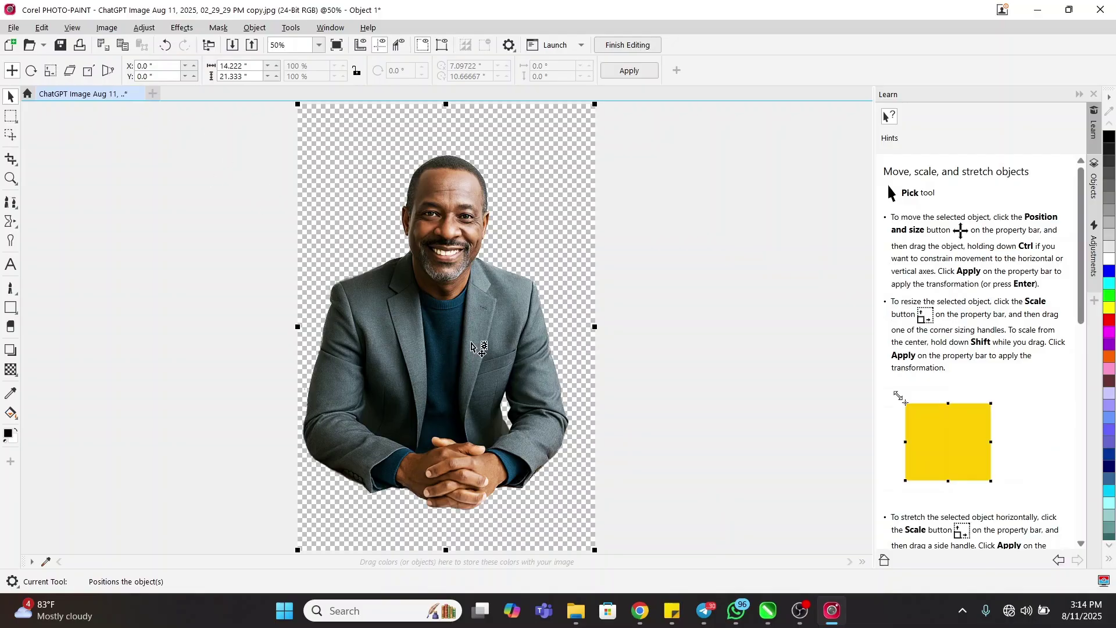
pyautogui.hotkey('ctrl', 's')
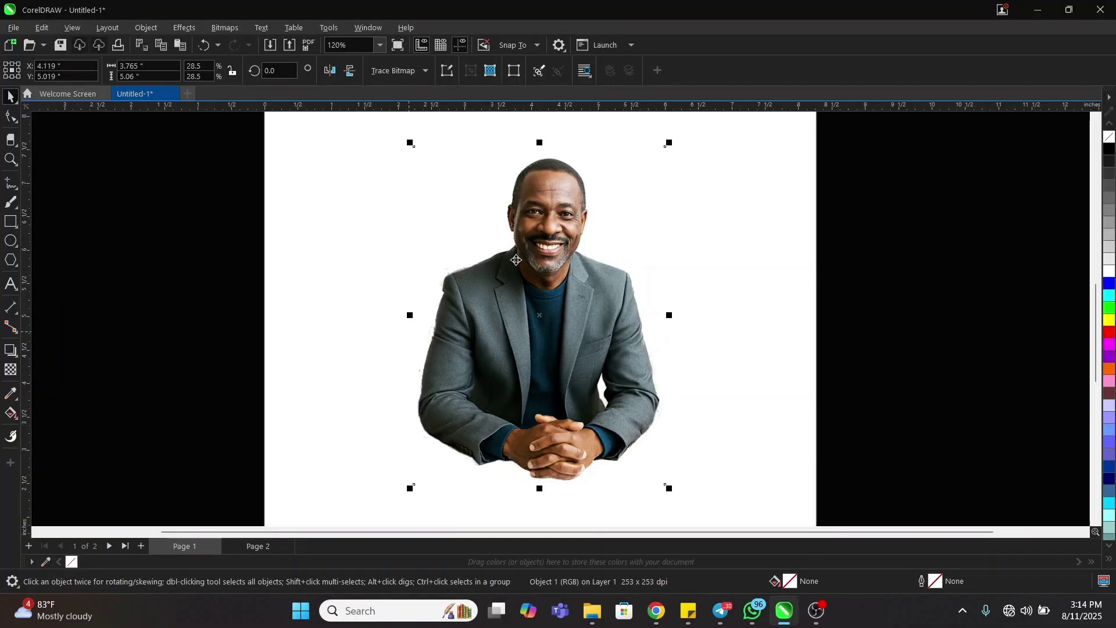
# Move the cutout slightly on the page, then undo both the move and the background removal to return to the original photo
pyautogui.moveTo(525, 259)
pyautogui.mouseDown()
pyautogui.moveTo(415, 277)
pyautogui.moveTo(554, 247)
pyautogui.mouseUp()
pyautogui.scroll(-2, 580, 245)
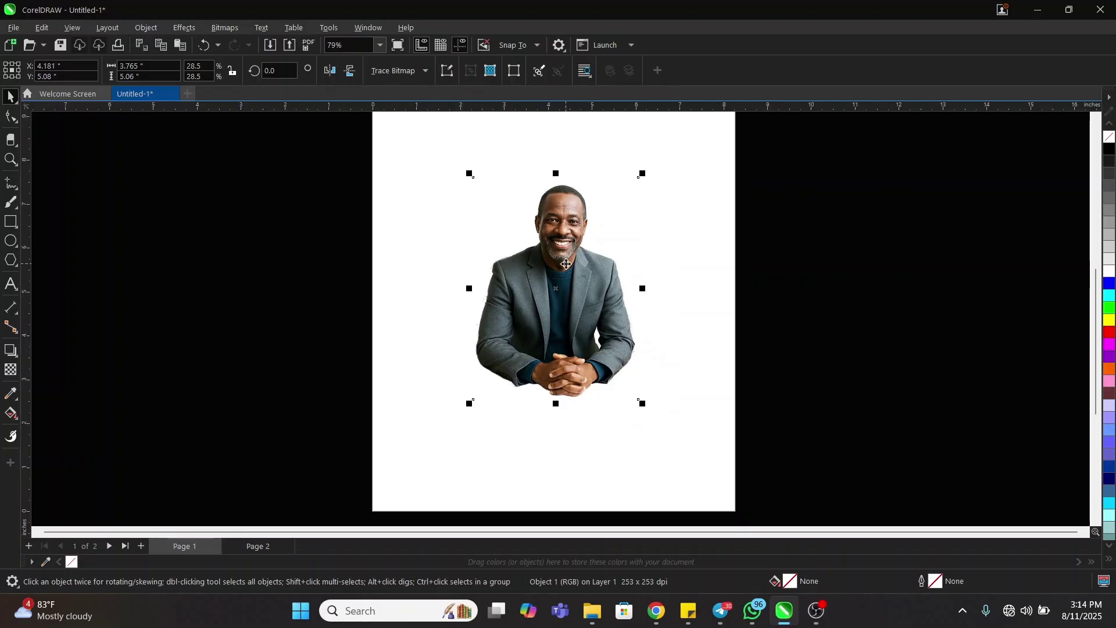
pyautogui.hotkey('ctrl', 'z')
pyautogui.hotkey('ctrl', 'z')
pyautogui.hotkey('ctrl', 'z')
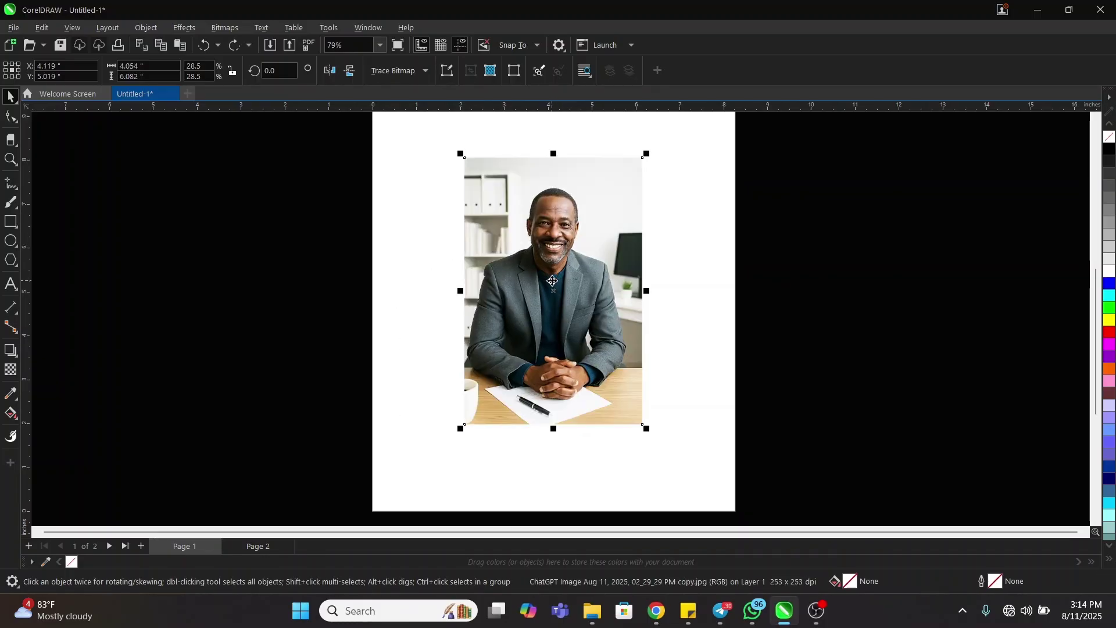
# Move the original photo toward the page's left edge and paste the background-free cutout beside it
pyautogui.moveTo(546, 280); pyautogui.dragTo(455, 285)
pyautogui.hotkey('ctrl', 'v')
pyautogui.keyDown('shift'); pyautogui.click(358, 290); pyautogui.keyUp('shift')
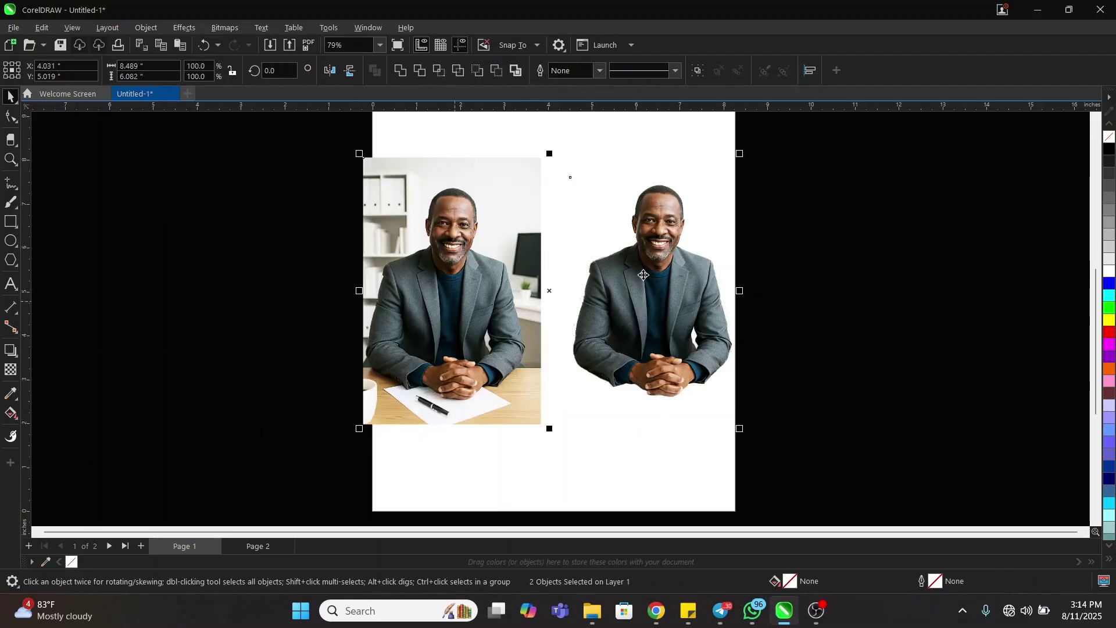
pyautogui.press('z')
pyautogui.moveTo(368, 174); pyautogui.dragTo(880, 468)
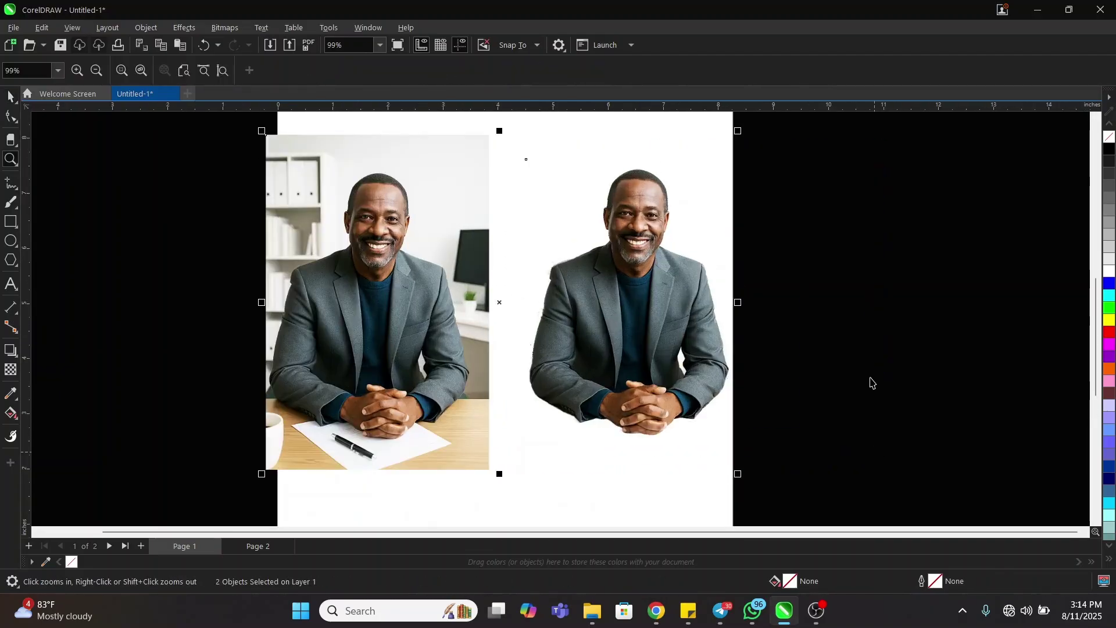
pyautogui.click(872, 384)
# Draw a rectangle about 4.59 by 6.06 inches around the cutout, adjoining the original photo's right edge
pyautogui.click(12, 222)
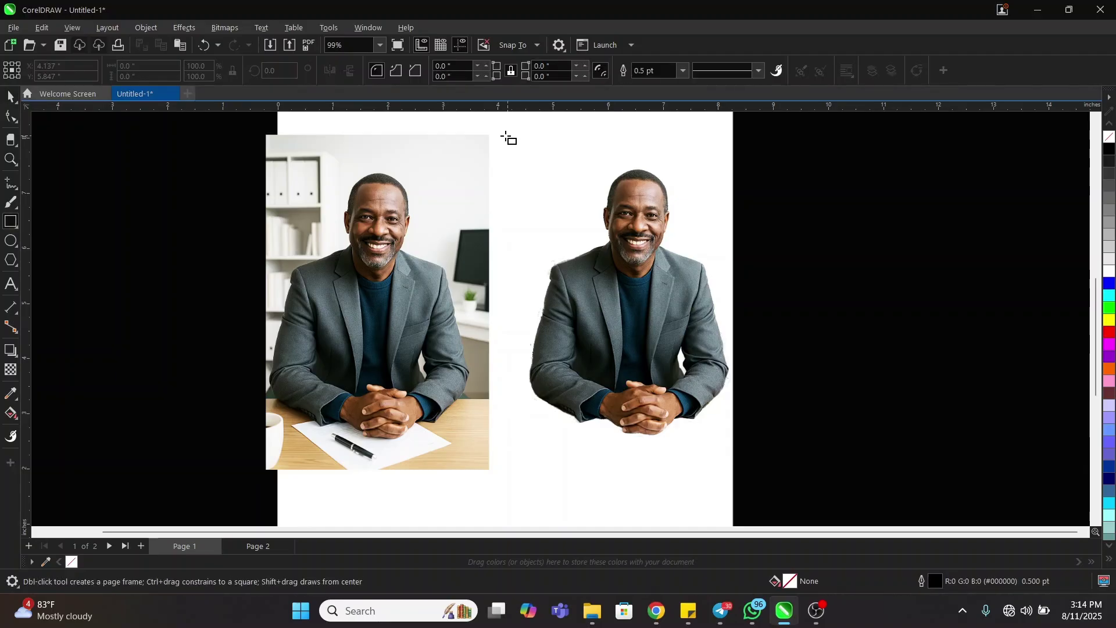
pyautogui.moveTo(492, 135); pyautogui.dragTo(743, 471)
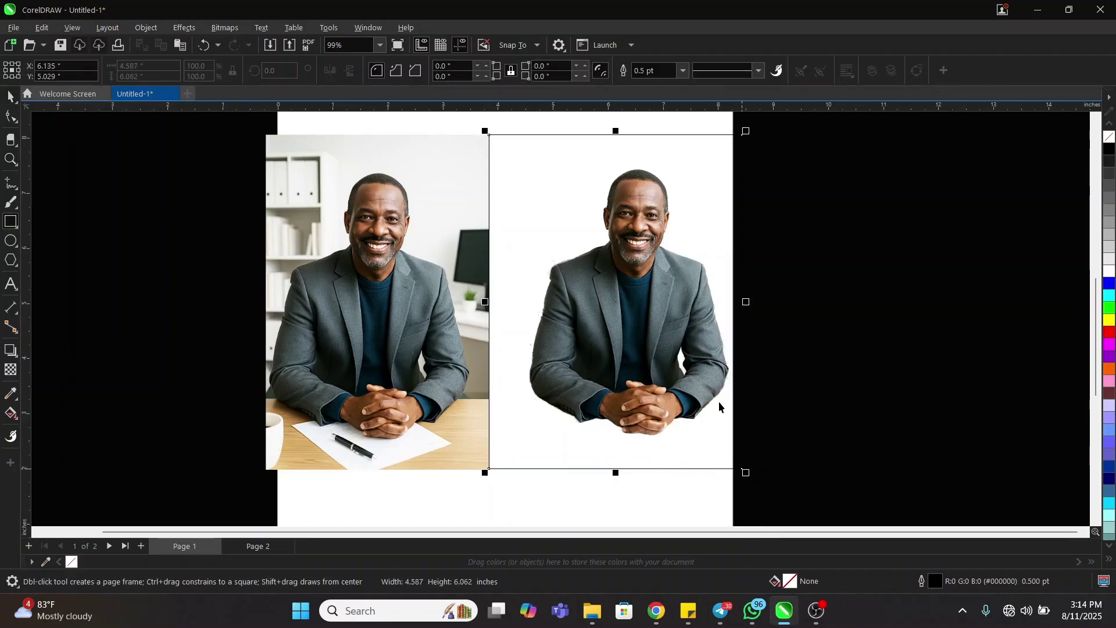
pyautogui.press('space')
# Centre the cutout horizontally and vertically within the rectangle
pyautogui.click(665, 324)
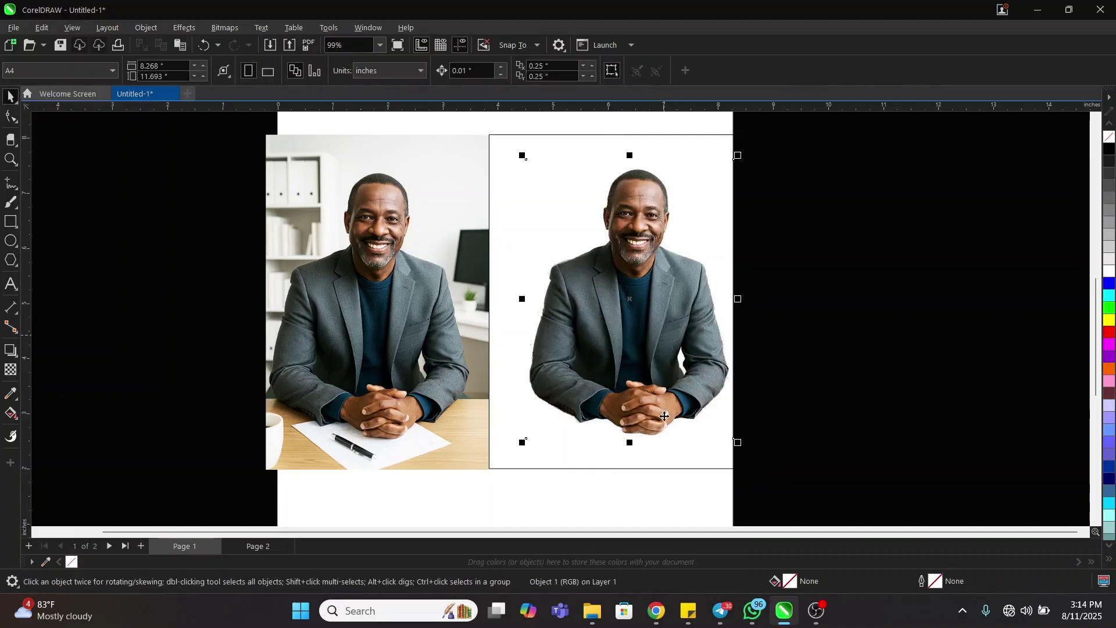
pyautogui.keyDown('shift'); pyautogui.click(675, 468); pyautogui.keyUp('shift')
pyautogui.press('c')
pyautogui.press('e')
pyautogui.click(691, 441)
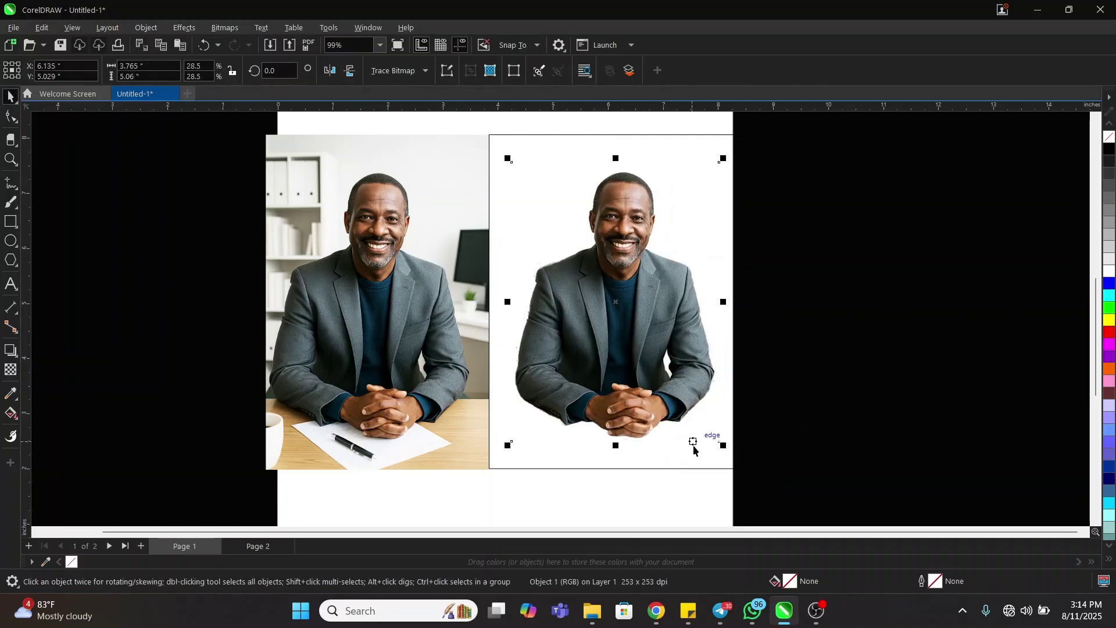
# Fill the rectangle behind the cutout with blue and view both portraits side by side
pyautogui.click(680, 464)
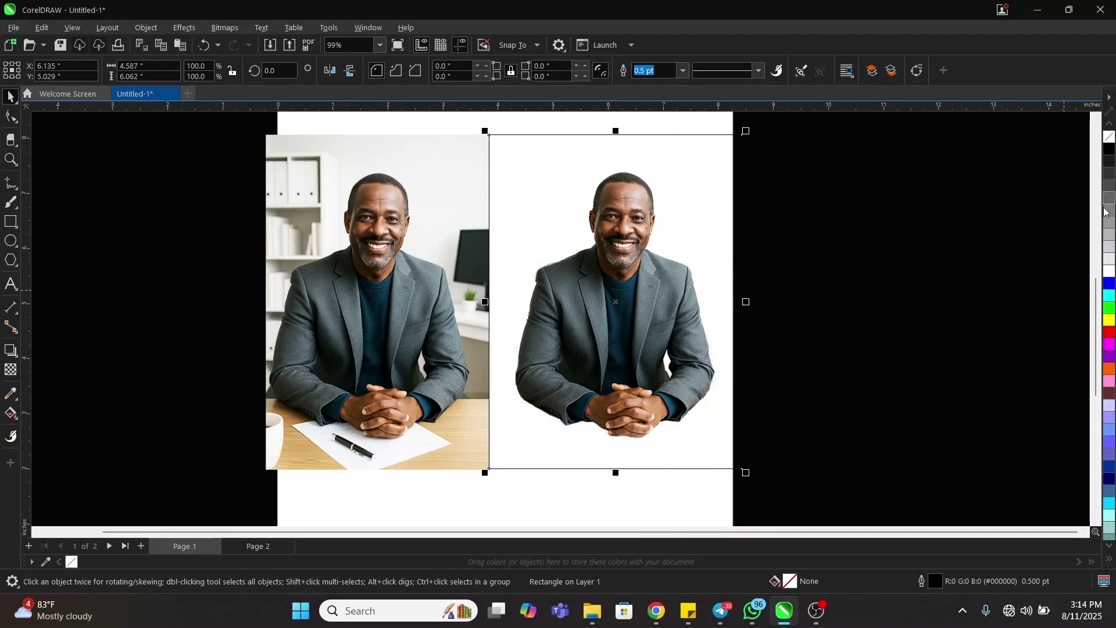
pyautogui.click(1110, 284)
pyautogui.click(807, 296)
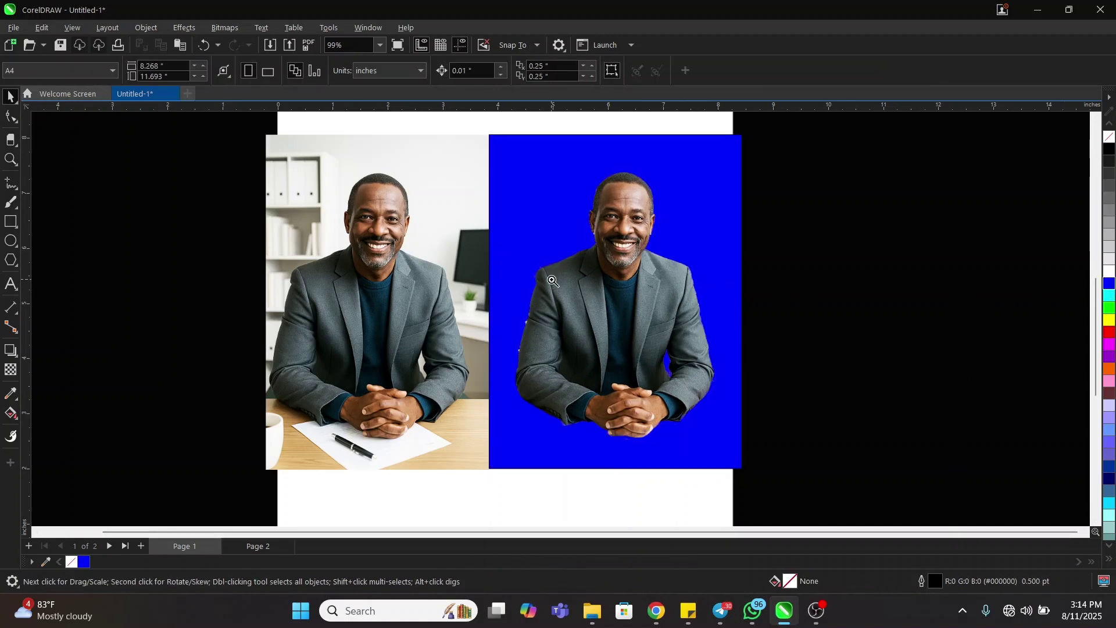
pyautogui.press('z')
pyautogui.scroll(-1, 576, 274)
pyautogui.moveTo(285, 150); pyautogui.dragTo(793, 460)
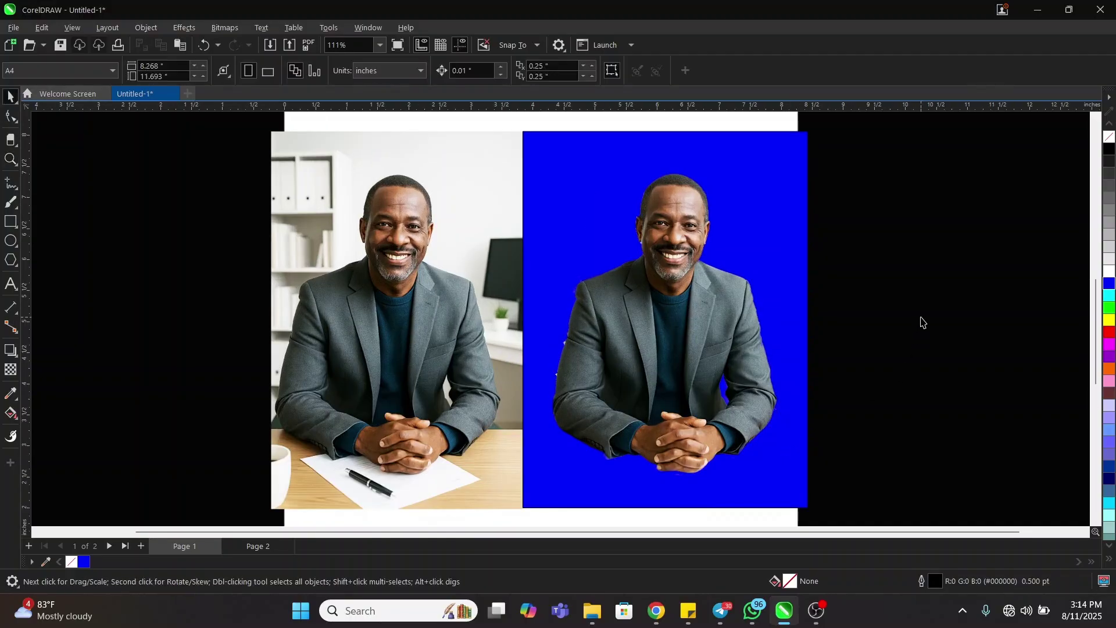